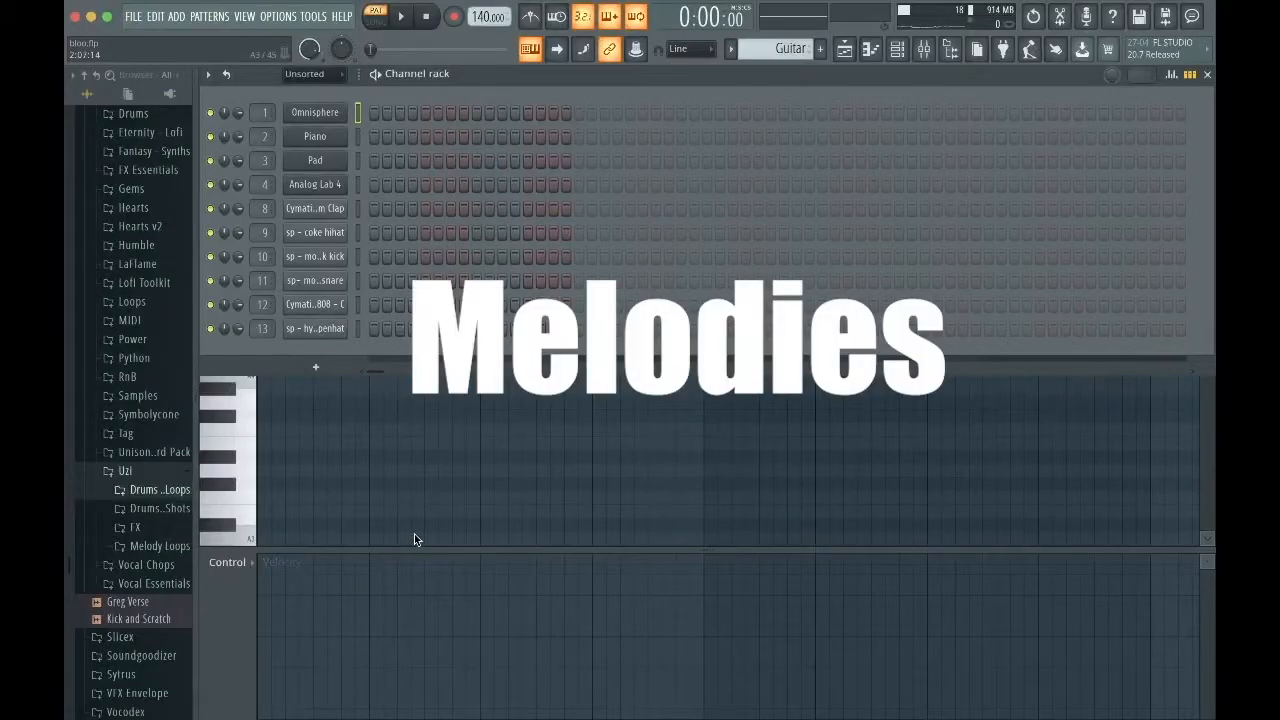
# In Omnisphere's piano roll, place a two-bar chord of E4, G4 and B4 at bar 1 and duplicate it three times.
pyautogui.click(329, 113)
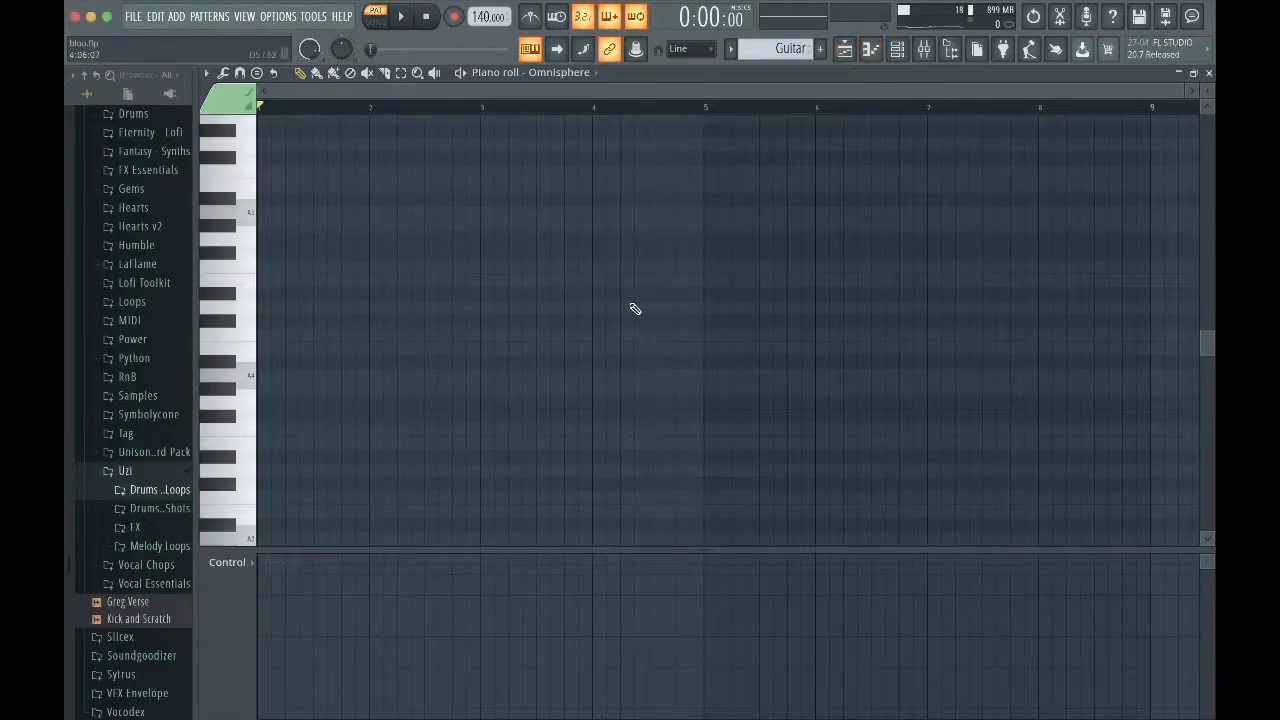
pyautogui.scroll(-2, 635, 309)
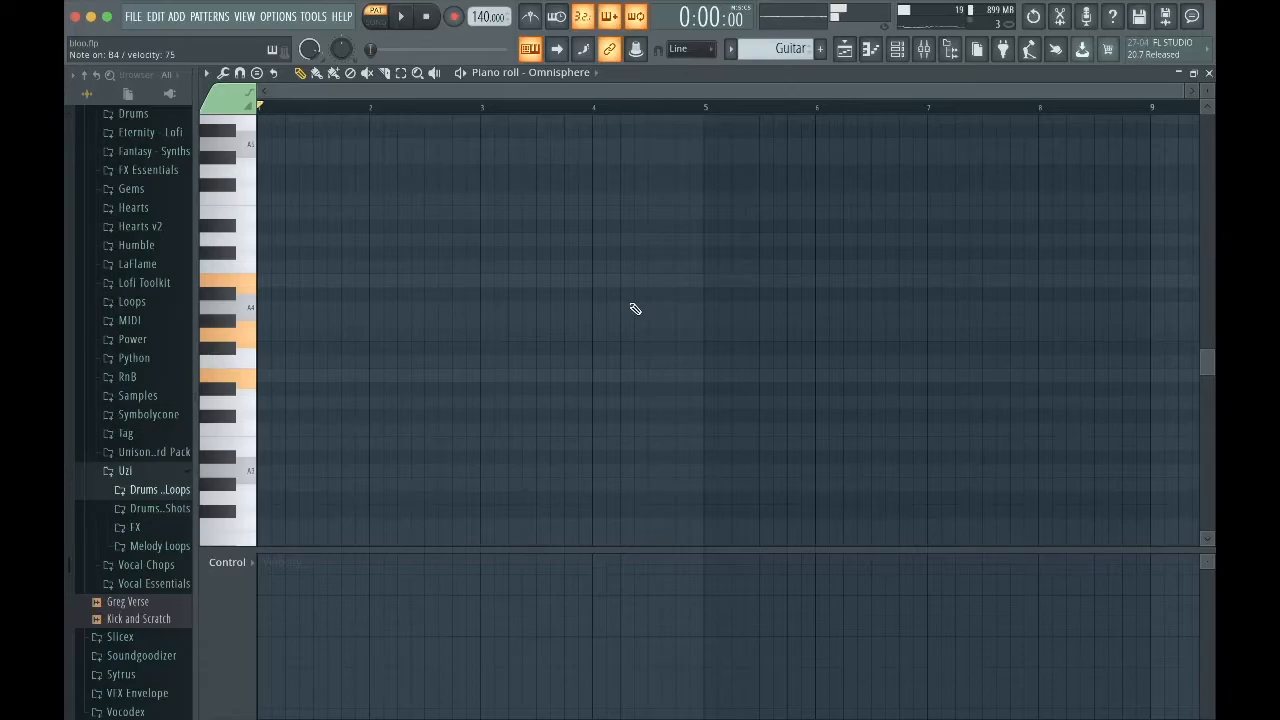
pyautogui.click(329, 376)
pyautogui.click(316, 335)
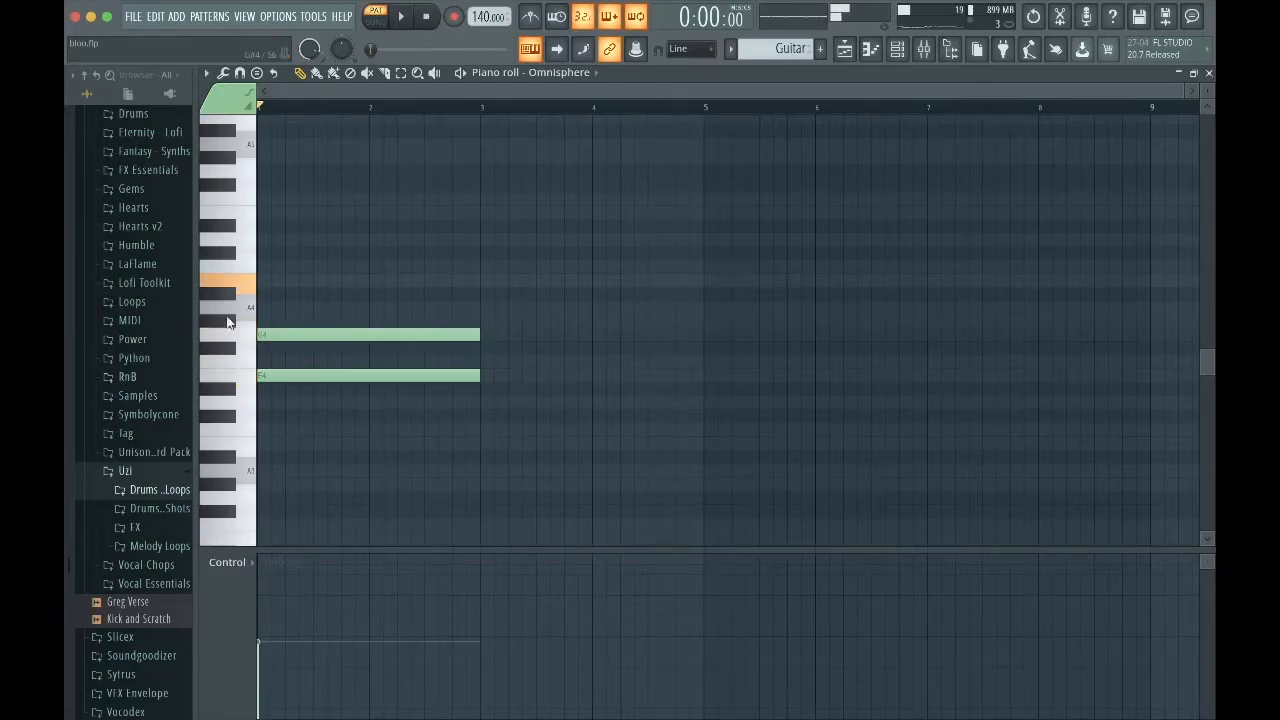
pyautogui.click(306, 281)
pyautogui.hotkey('ctrl', 'b')
pyautogui.hotkey('ctrl', 'b')
pyautogui.hotkey('ctrl', 'b')
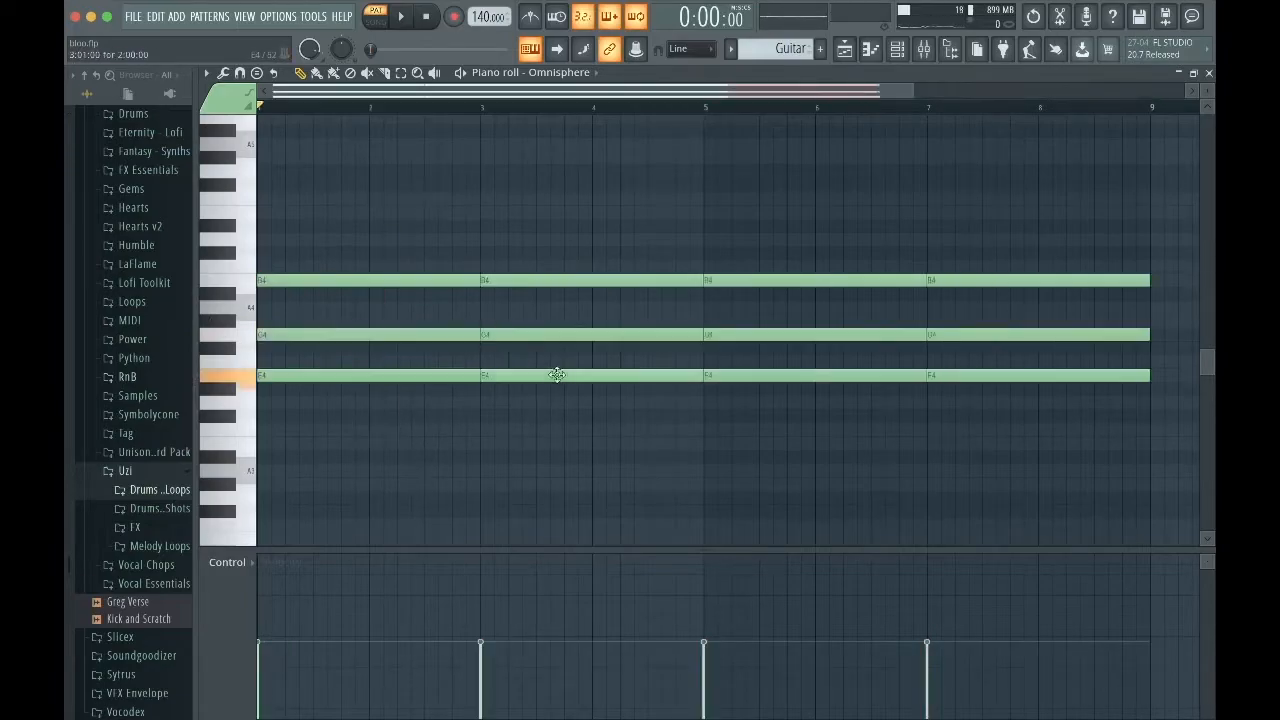
# Lower the bottom notes of the second, third and fourth chords to D4, C4 and B3, and play the progression.
pyautogui.moveTo(555, 375); pyautogui.dragTo(557, 402)
pyautogui.moveTo(775, 376); pyautogui.dragTo(775, 430)
pyautogui.moveTo(977, 377); pyautogui.dragTo(975, 441)
pyautogui.press('space')
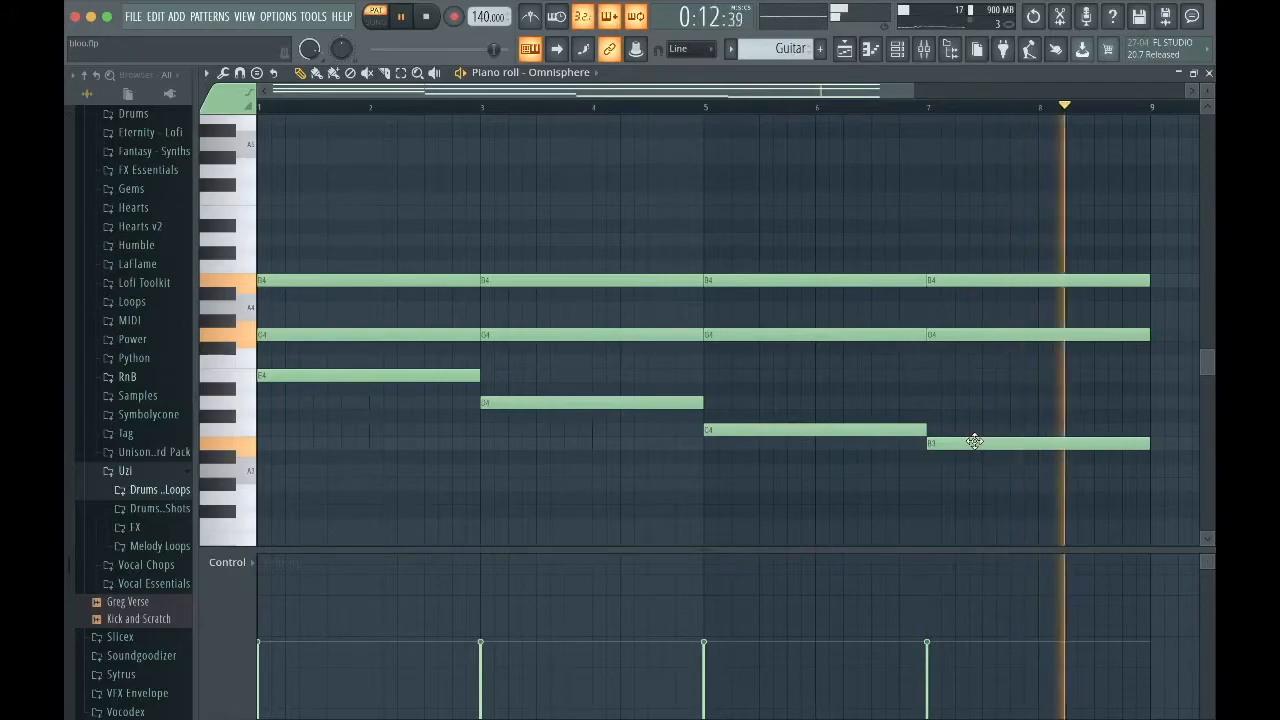
pyautogui.press('space')
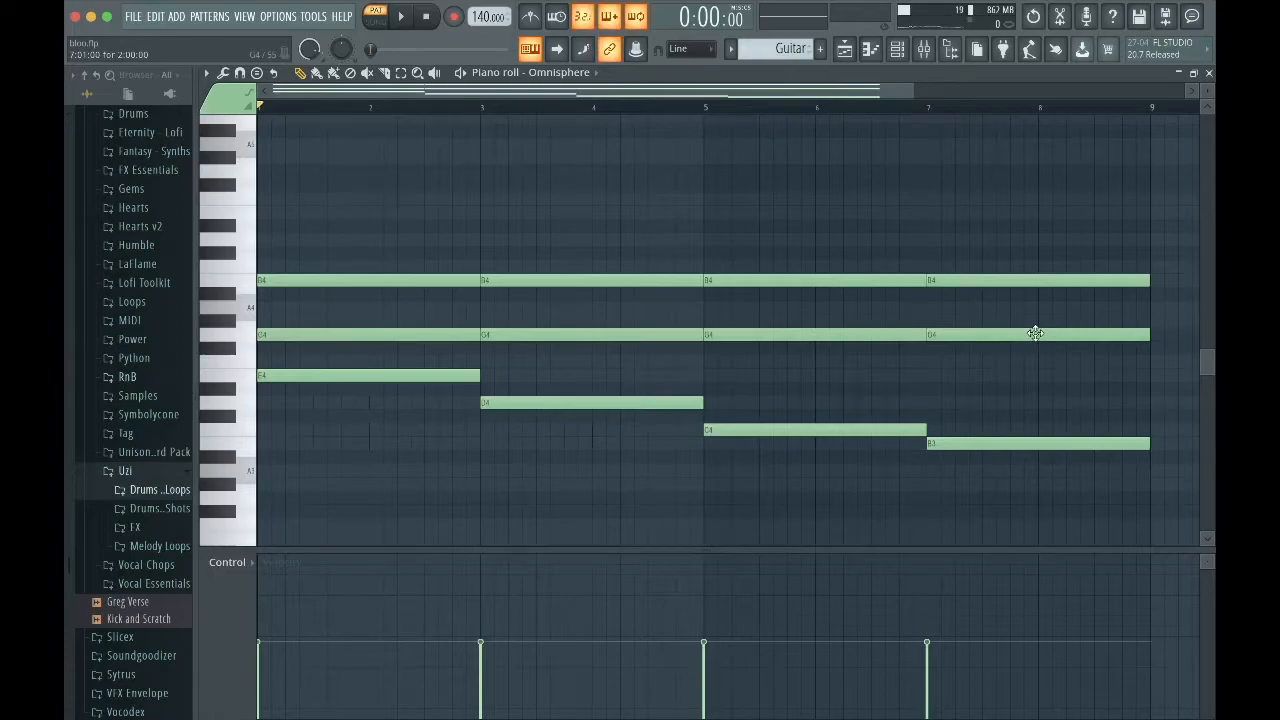
# Move the last chord's middle note to E4 and its top note to A4, and listen to the progression.
pyautogui.moveTo(1035, 340); pyautogui.dragTo(1036, 385)
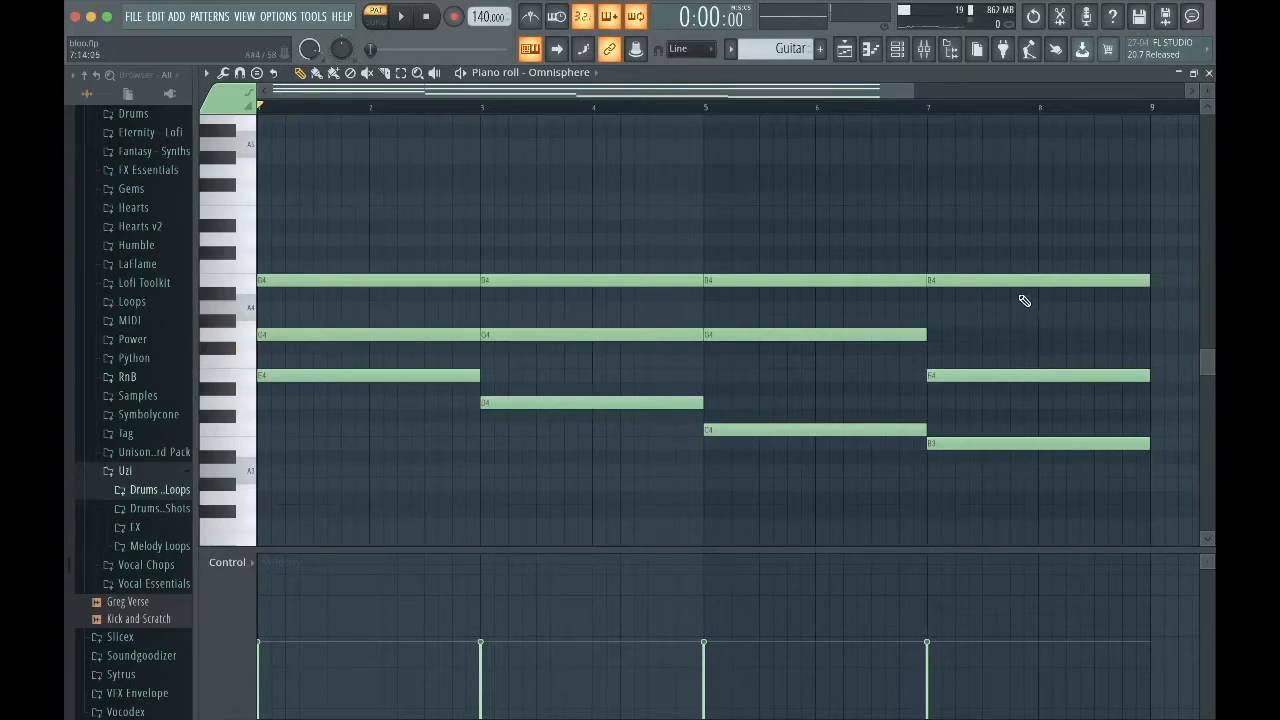
pyautogui.moveTo(1017, 283); pyautogui.dragTo(1017, 318)
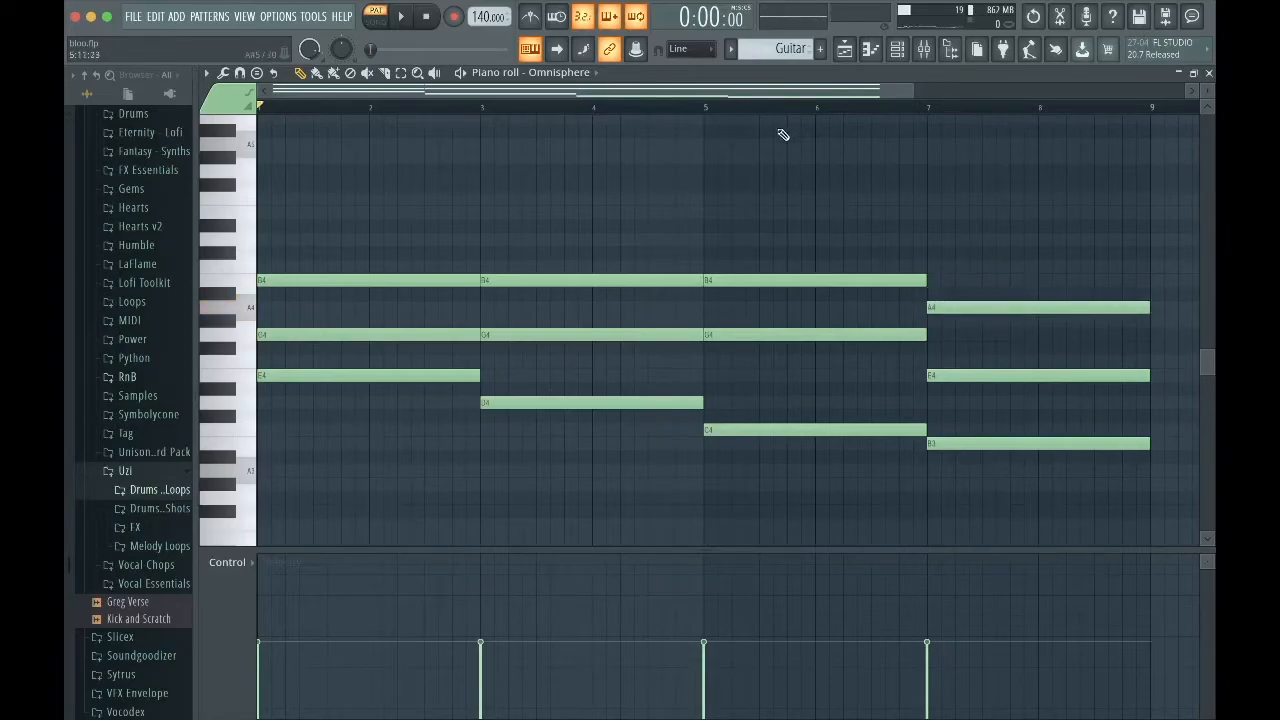
pyautogui.press('space')
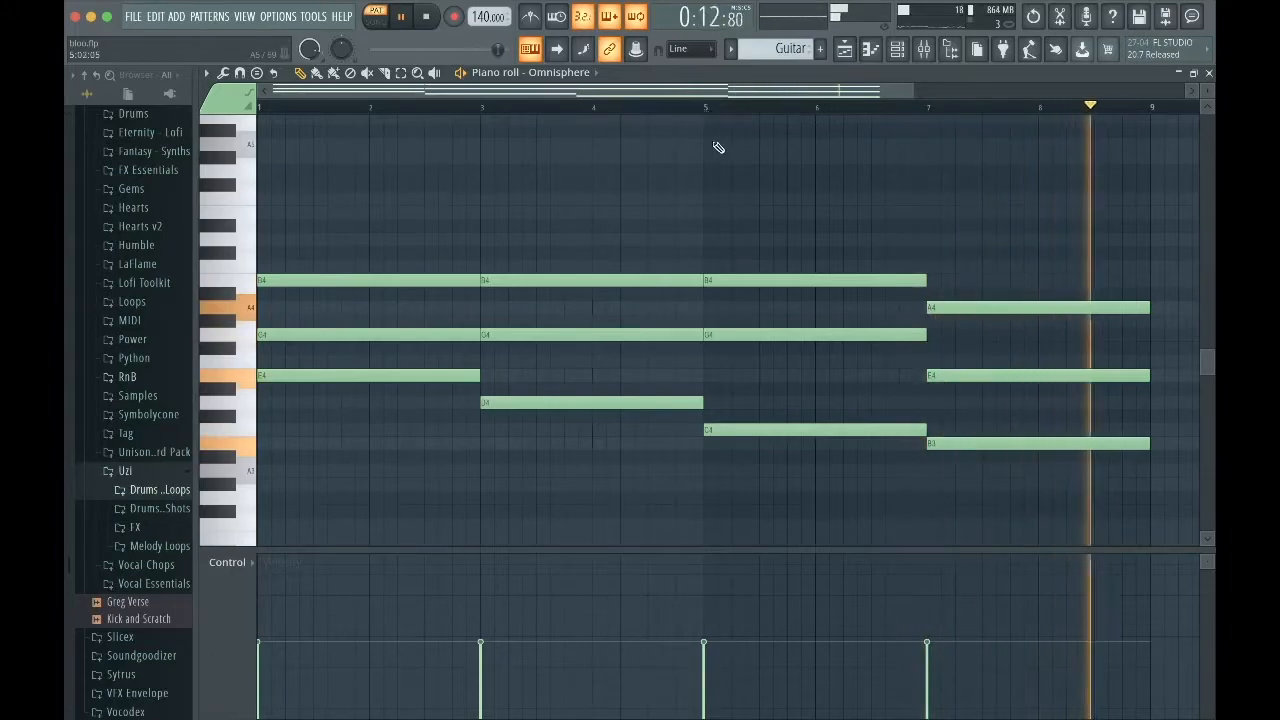
pyautogui.press('space')
# Shorten the first chord's B4 and G4 to quarter-bar notes, add repeats of both in bar 1, and audition them.
pyautogui.moveTo(914, 91); pyautogui.dragTo(569, 125)
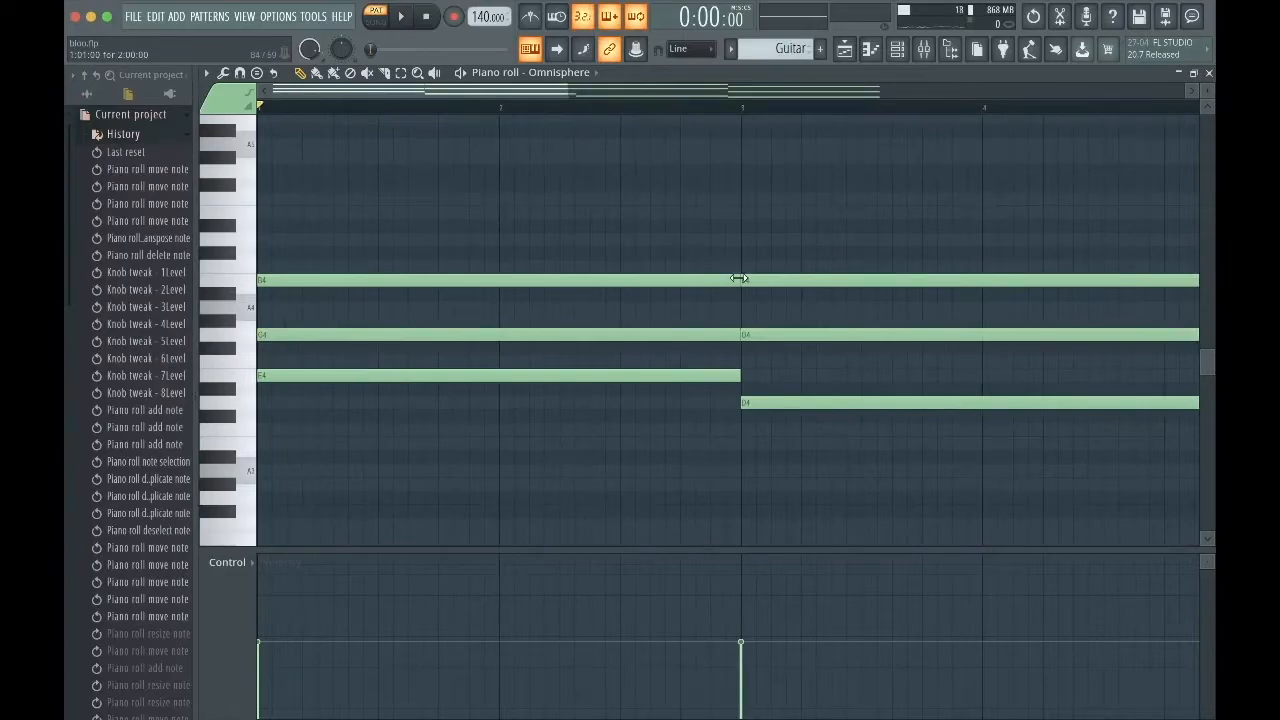
pyautogui.moveTo(737, 280); pyautogui.dragTo(319, 290)
pyautogui.click(300, 281)
pyautogui.click(328, 281)
pyautogui.moveTo(736, 335); pyautogui.dragTo(316, 336)
pyautogui.moveTo(290, 336); pyautogui.dragTo(494, 336)
pyautogui.click(358, 336)
pyautogui.press('space')
pyautogui.press('space')
# Rearrange bar 1 into staggered B4 and G4 notes ending at bar 2, and add a half-bar D5 at bar 2.
pyautogui.moveTo(345, 336); pyautogui.dragTo(466, 338)
pyautogui.moveTo(345, 281); pyautogui.dragTo(434, 286)
pyautogui.moveTo(453, 285); pyautogui.dragTo(432, 338)
pyautogui.press('space')
pyautogui.press('space')
pyautogui.moveTo(522, 336); pyautogui.dragTo(462, 338)
pyautogui.moveTo(435, 281); pyautogui.dragTo(497, 285)
pyautogui.press('space')
pyautogui.press('space')
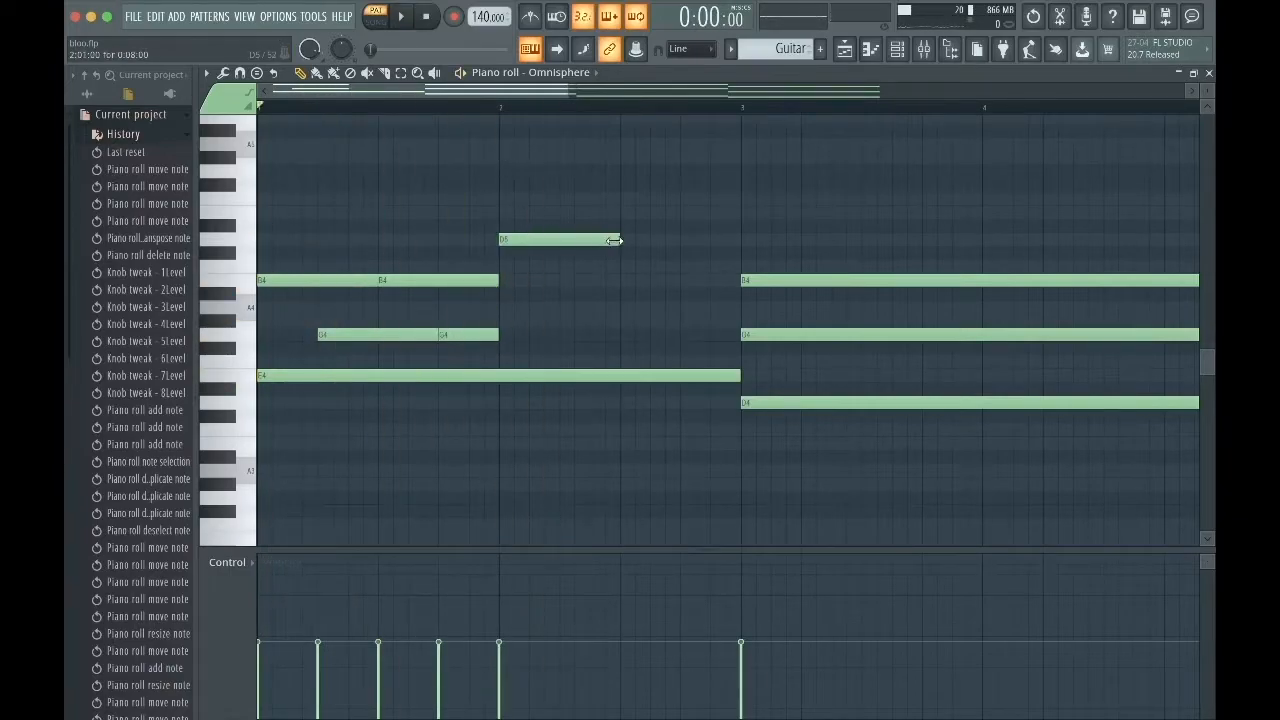
# Continue the arpeggio through bar 2 with descending B4, A4 and G4 notes, and play it back.
pyautogui.click(572, 267)
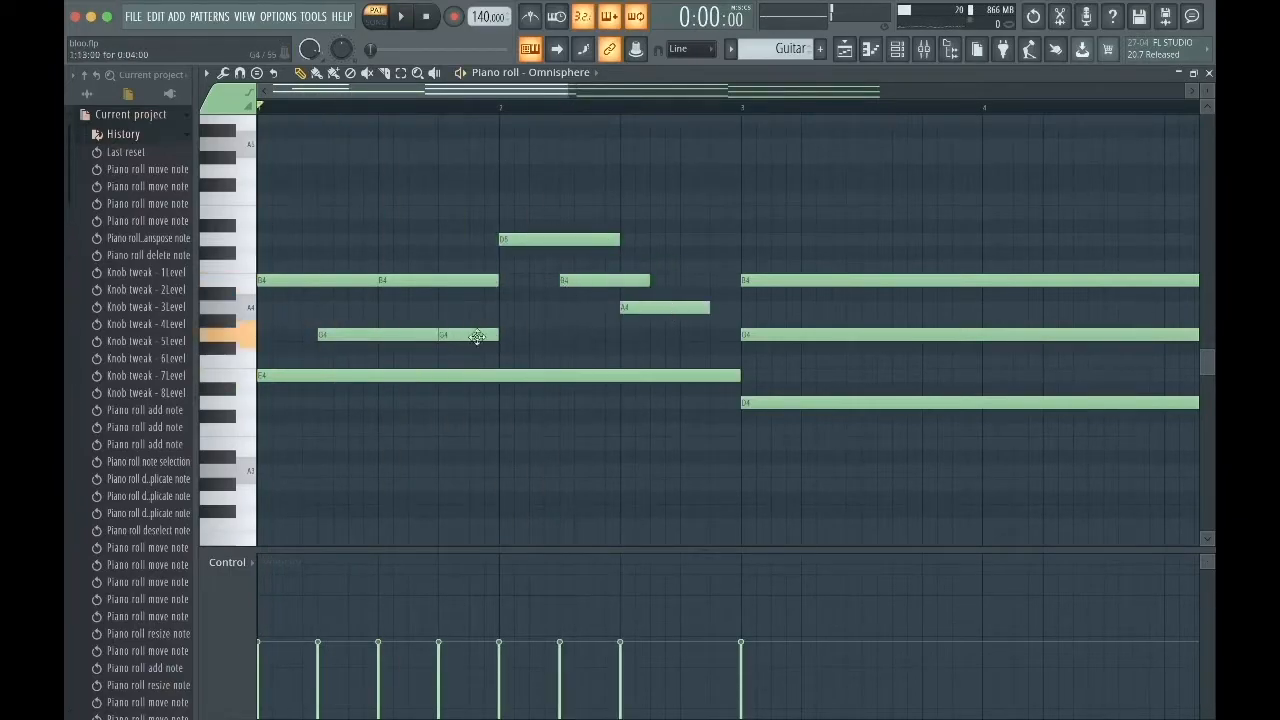
pyautogui.press('space')
pyautogui.moveTo(710, 339); pyautogui.dragTo(734, 340)
pyautogui.press('space')
# Replace the third chord's held B4 and G4 with a copy of the arpeggio, lowering its first B4 to A4.
pyautogui.scroll(-5, 691, 304)
pyautogui.rightClick(691, 246)
pyautogui.rightClick(691, 302)
pyautogui.moveTo(486, 172); pyautogui.dragTo(671, 306)
pyautogui.moveTo(650, 246); pyautogui.dragTo(650, 273)
pyautogui.click(386, 107)
# Delete the last chord's held A4 and E4, copy the second chord's arpeggio over it, and transpose the copy down two semitones.
pyautogui.rightClick(882, 273)
pyautogui.rightClick(875, 341)
pyautogui.moveTo(573, 171); pyautogui.dragTo(388, 318)
pyautogui.moveTo(557, 303); pyautogui.dragTo(933, 303)
pyautogui.hotkey('shift', 'Down')
pyautogui.hotkey('shift', 'Down')
pyautogui.click(843, 362)
# Play the Omnisphere pattern to check the arpeggios across all four chords.
pyautogui.press('space')
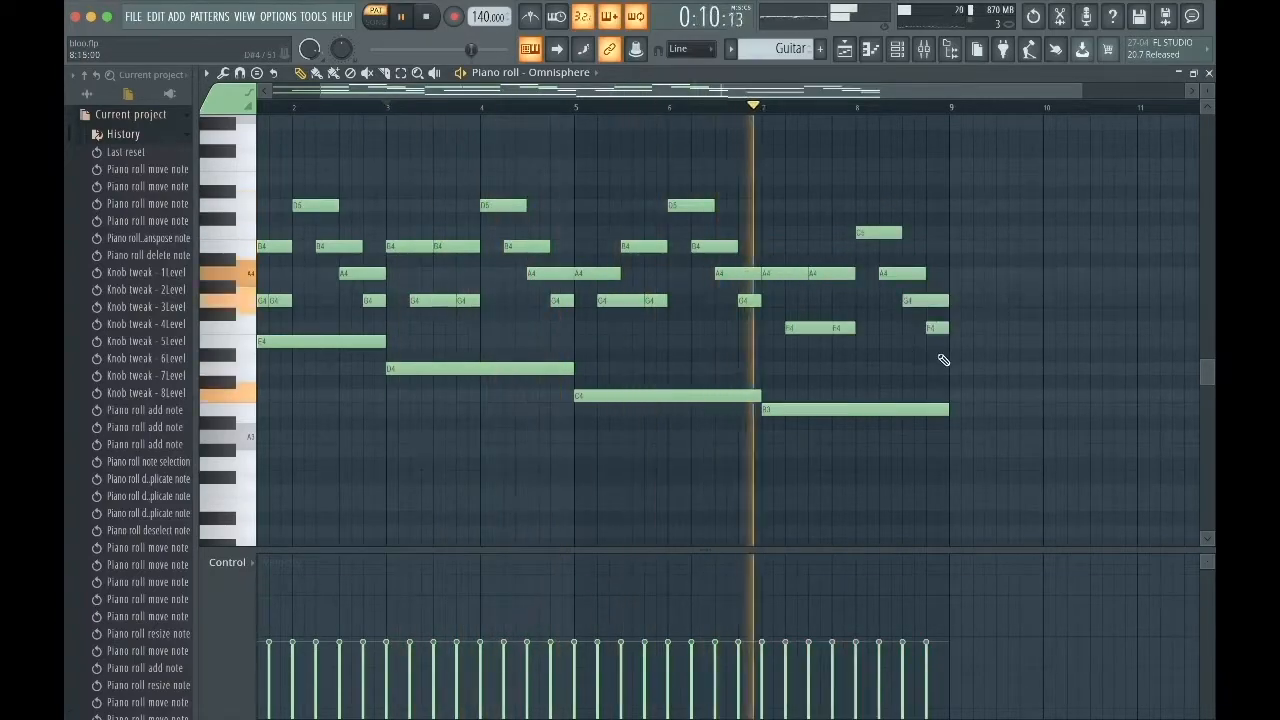
pyautogui.press('space')
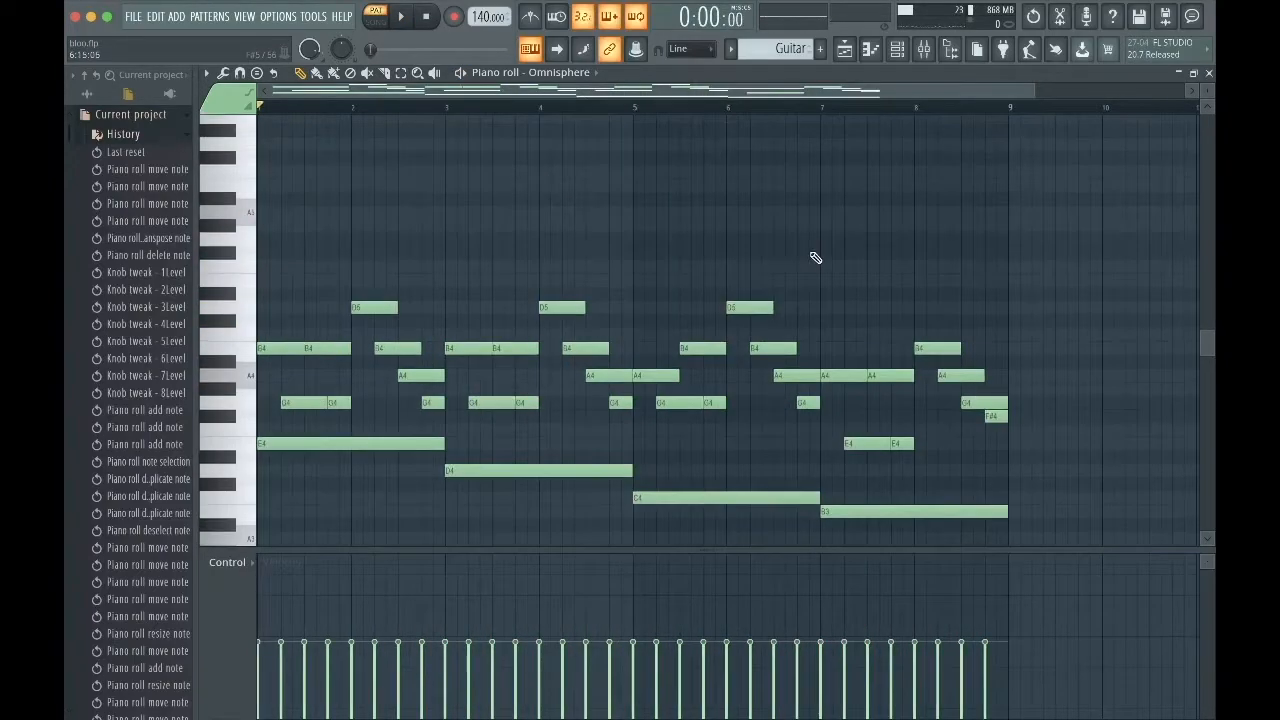
pyautogui.press('space')
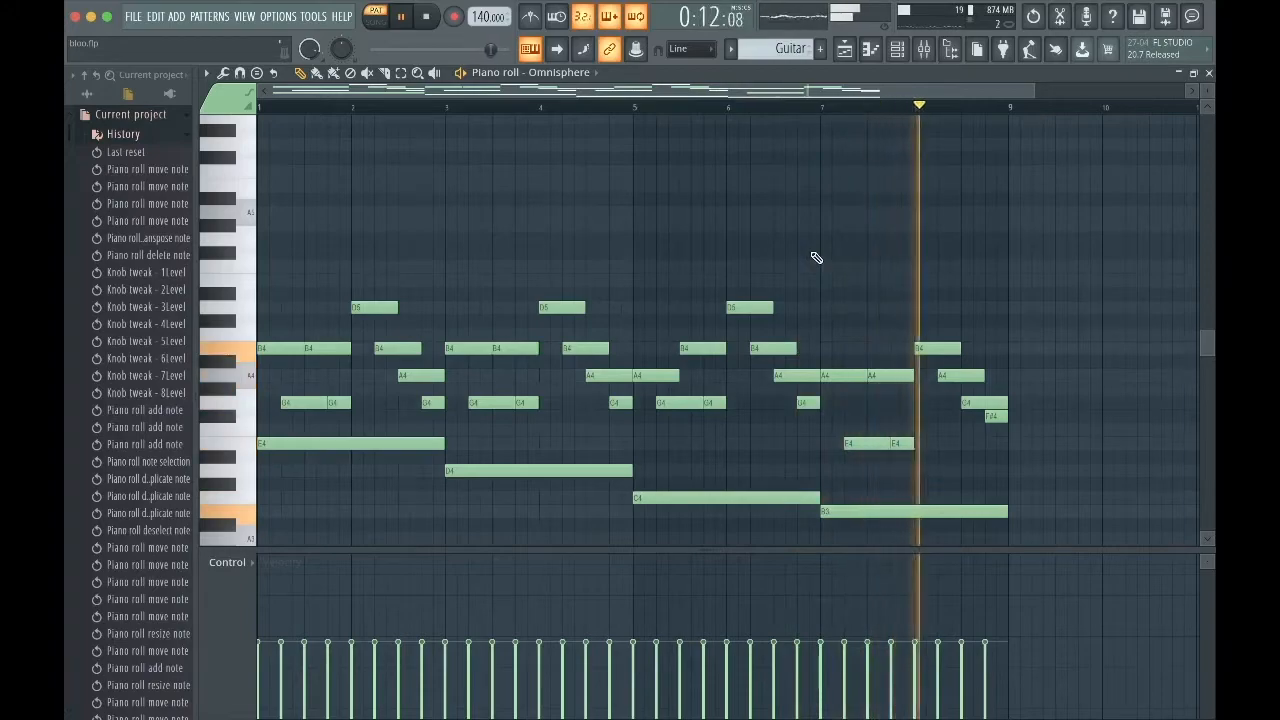
pyautogui.press('space')
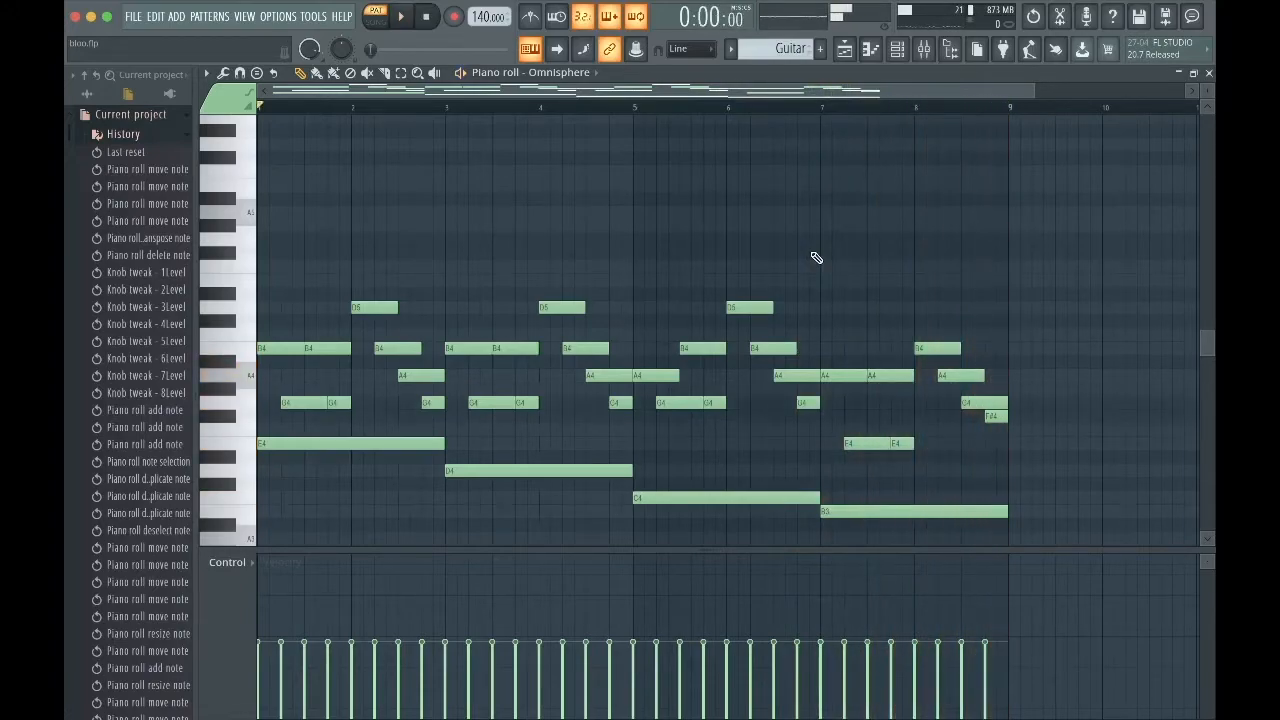
# Start a high lead line with short E6 and F#6 pickups, a half-bar G6 at bar 2, and a quarter-bar A6 before bar 3.
pyautogui.scroll(4, 416, 361)
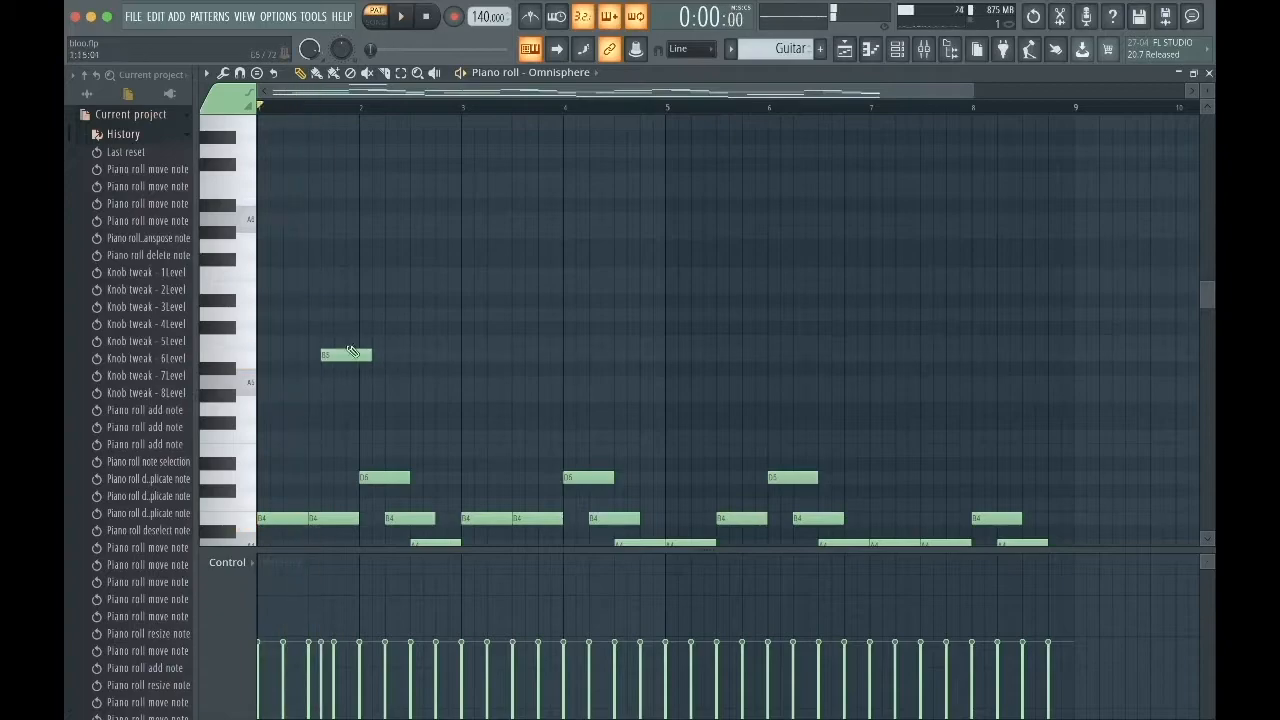
pyautogui.moveTo(353, 354); pyautogui.dragTo(364, 286)
pyautogui.press('space')
pyautogui.click(364, 247)
pyautogui.moveTo(370, 247); pyautogui.dragTo(463, 250)
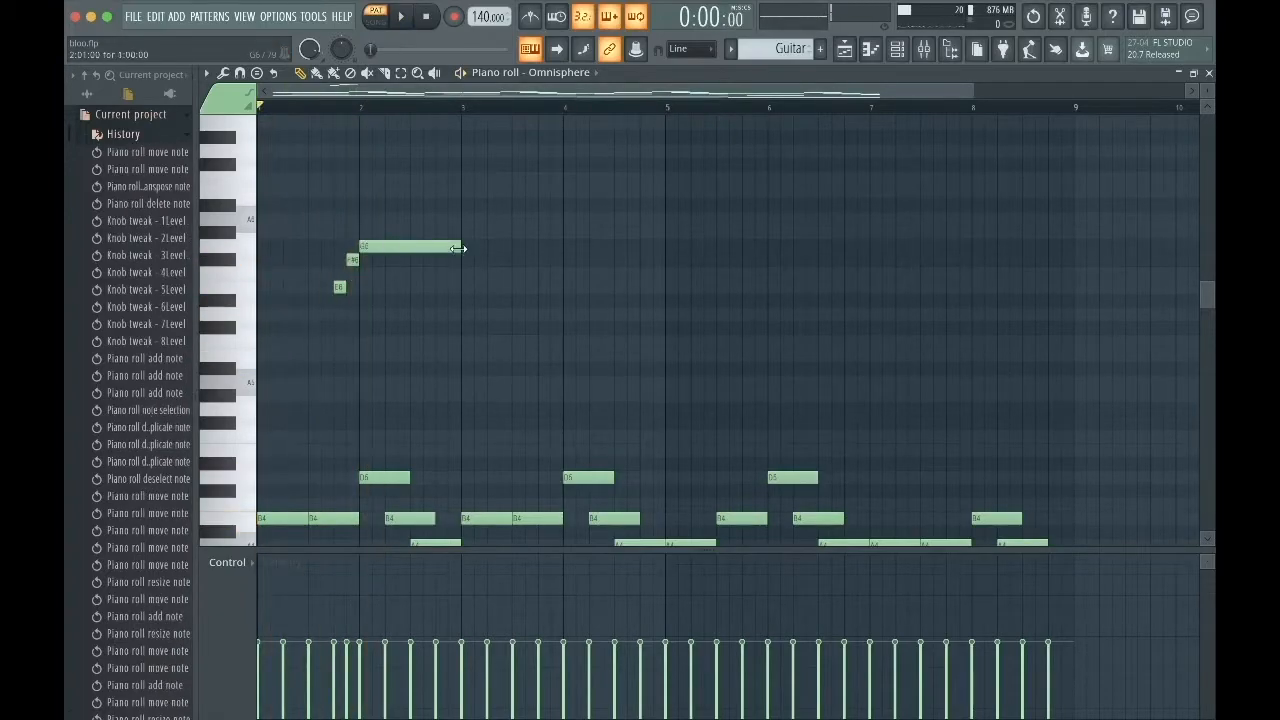
pyautogui.scroll(2, 463, 251)
pyautogui.moveTo(455, 314); pyautogui.dragTo(405, 314)
pyautogui.click(443, 288)
pyautogui.moveTo(481, 287); pyautogui.dragTo(454, 286)
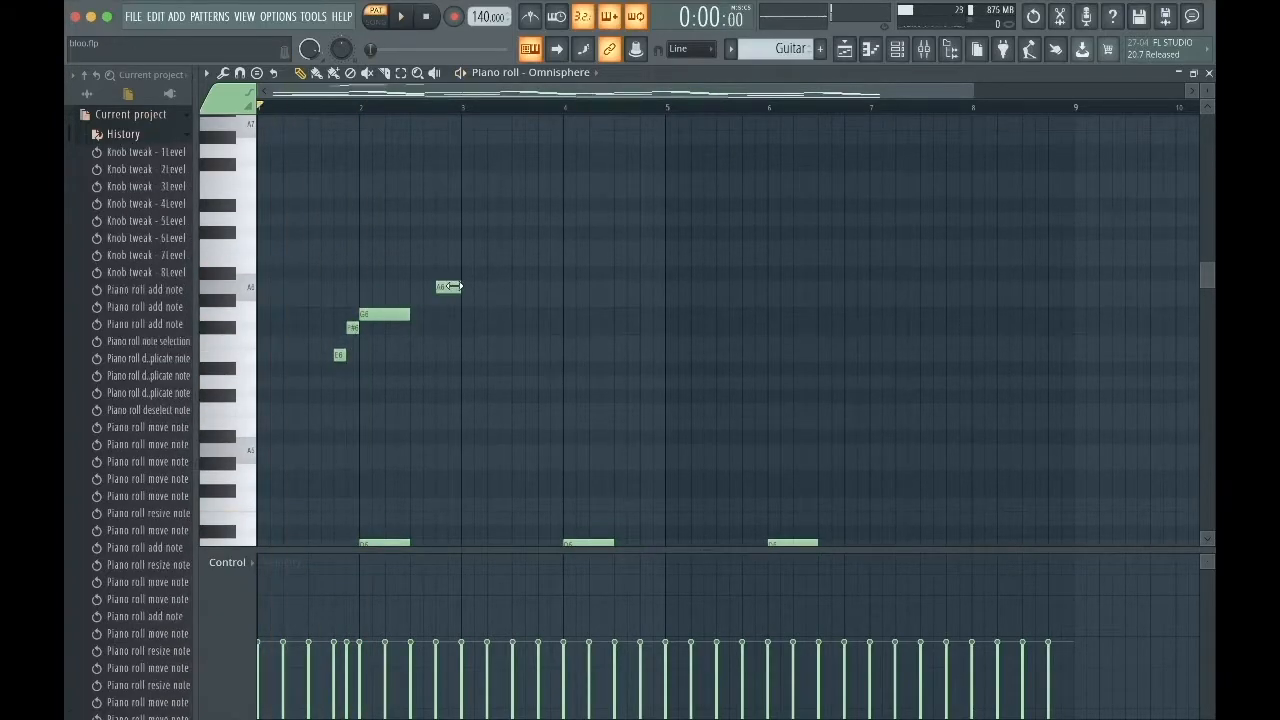
# Add a quarter-bar B6 before the A6, a three-quarter-bar F#6 at bar 3, and another lower note after it.
pyautogui.scroll(2, 430, 315)
pyautogui.click(420, 293)
pyautogui.click(466, 361)
pyautogui.moveTo(510, 361); pyautogui.dragTo(537, 361)
pyautogui.click(541, 388)
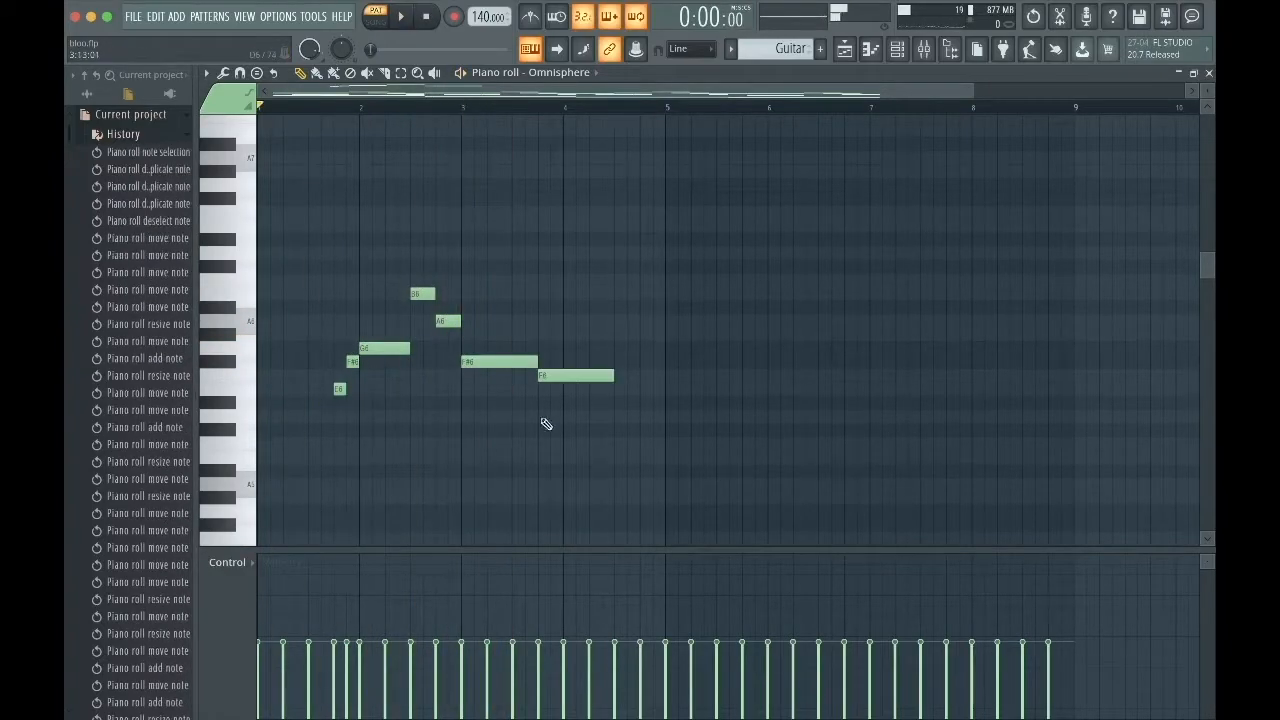
# Extend the descending lead line with a half-bar D6 leading into bar 5 and a longer B5 at bar 5.
pyautogui.hscroll(2, 480, 390)
pyautogui.click(557, 416)
pyautogui.moveTo(575, 416); pyautogui.dragTo(637, 425)
pyautogui.scroll(-2, 602, 417)
pyautogui.click(612, 410)
pyautogui.moveTo(651, 425); pyautogui.dragTo(716, 427)
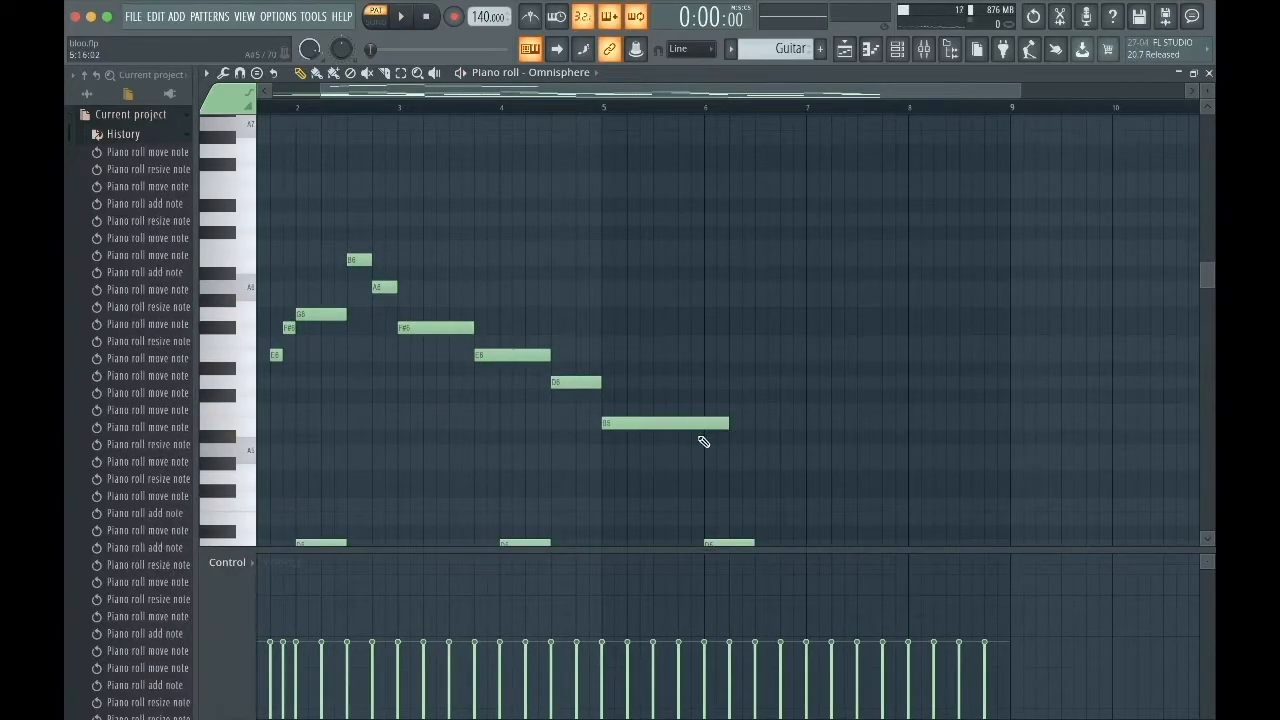
# Add an answering lead phrase of A7, G7, F#7 and D#7 from mid-bar 6, ending with a one-bar E7 at bar 8.
pyautogui.scroll(3, 680, 330)
pyautogui.hscroll(-1, 740, 300)
pyautogui.moveTo(781, 307); pyautogui.dragTo(929, 308)
pyautogui.click(797, 253)
pyautogui.click(807, 266)
pyautogui.click(940, 293)
pyautogui.moveTo(1018, 293); pyautogui.dragTo(1027, 292)
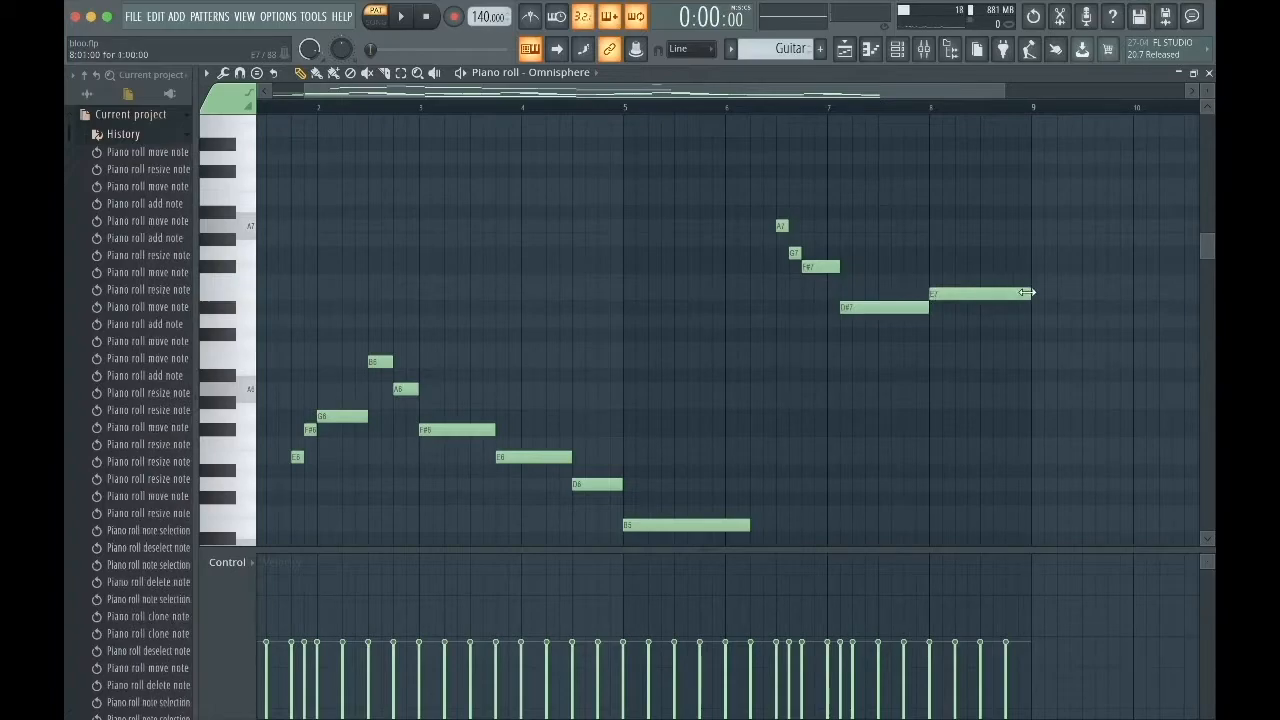
# Play the Omnisphere pattern to check the new lead line over the arpeggios.
pyautogui.press('space')
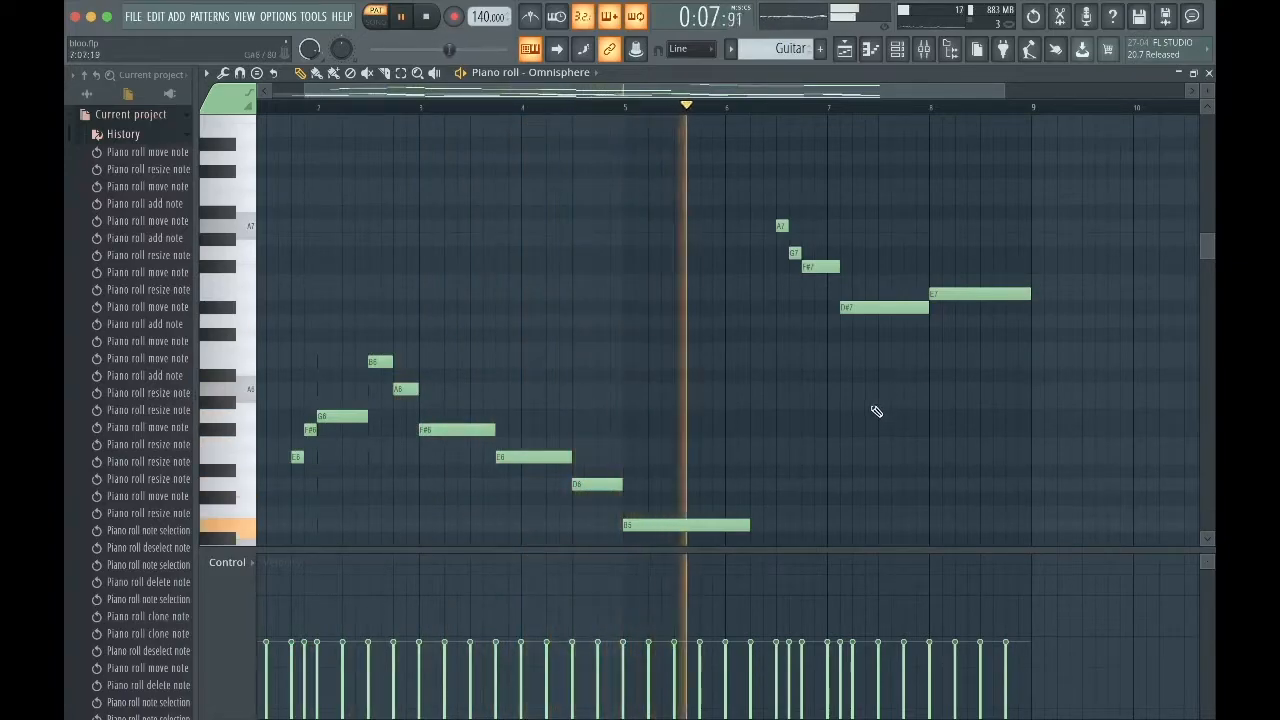
pyautogui.scroll(-3, 876, 411)
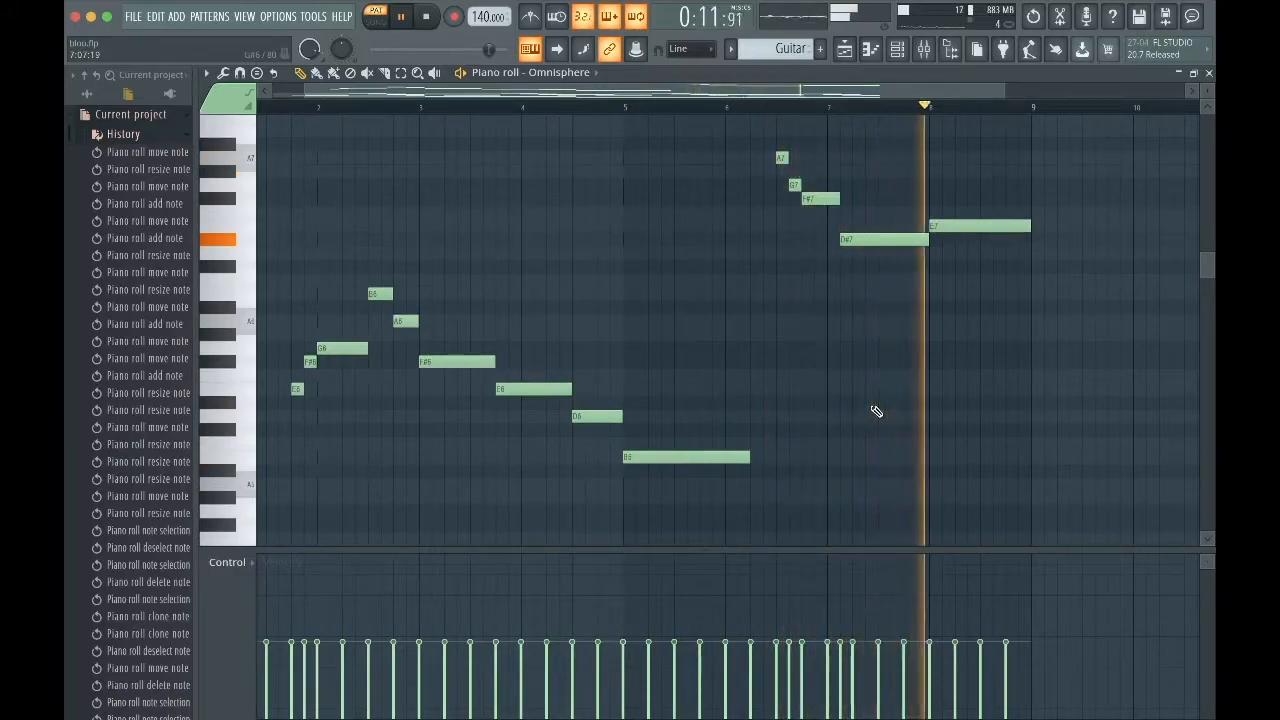
pyautogui.press('space')
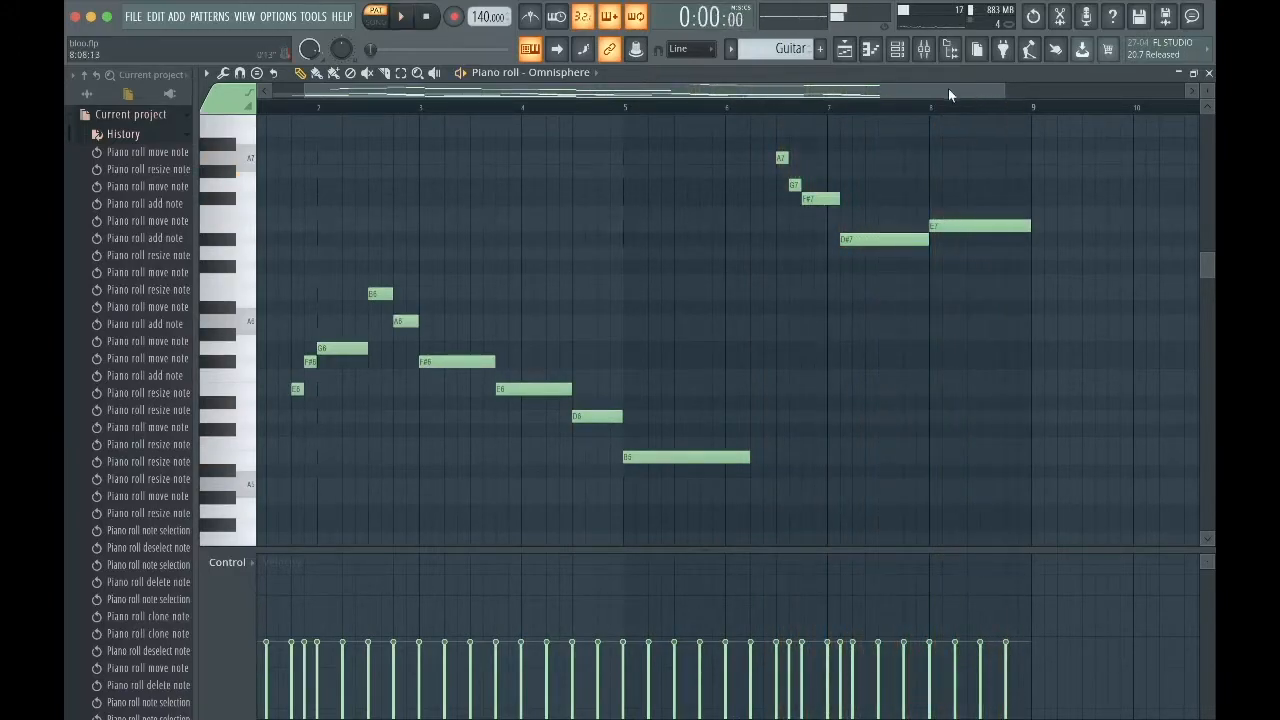
pyautogui.scroll(-7, 736, 247)
pyautogui.scroll(4, 736, 247)
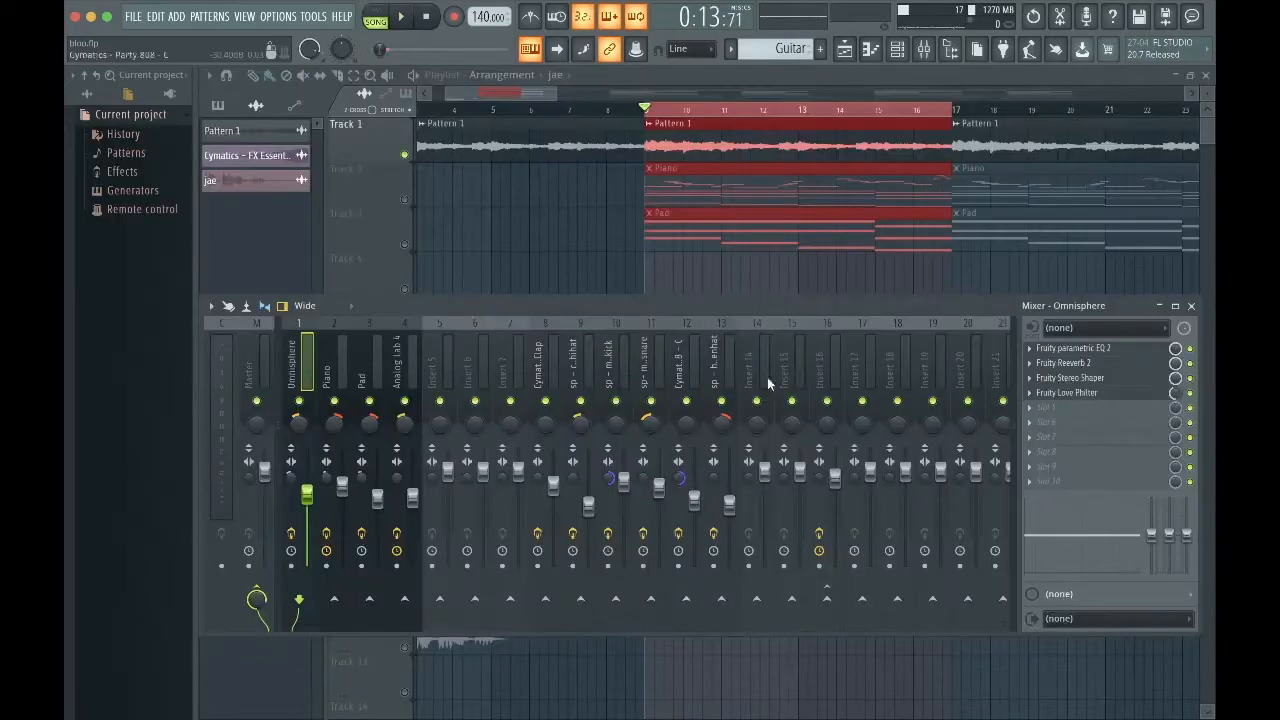
# Review the Parametric EQ 2, Reeverb 2, Stereo Shaper and Love Philter settings on Omnisphere's mixer track.
pyautogui.click(1070, 349)
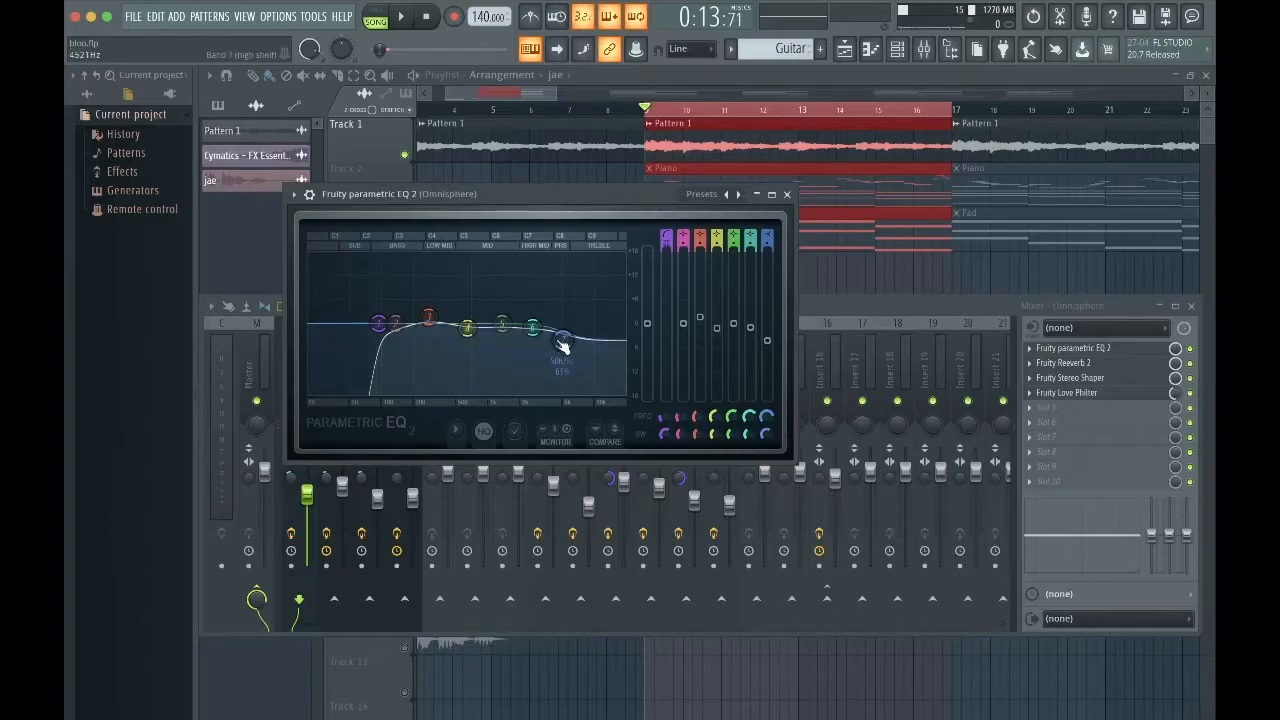
pyautogui.click(1063, 364)
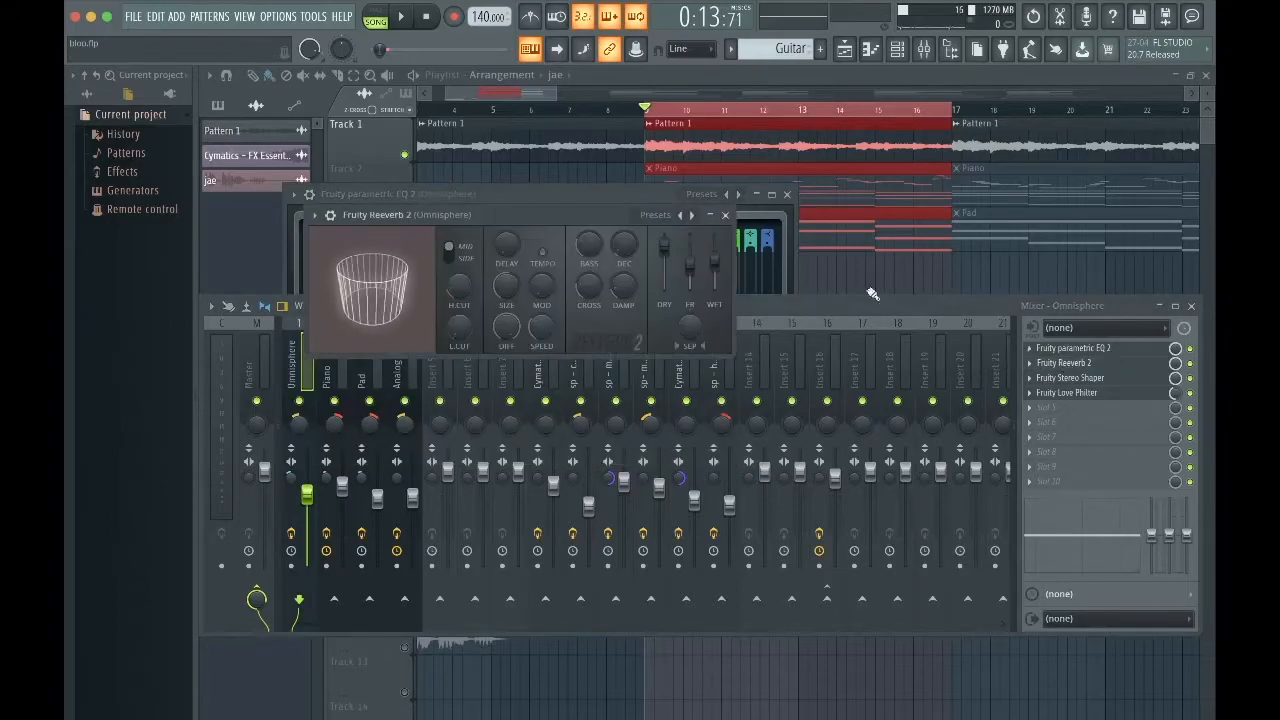
pyautogui.click(1068, 379)
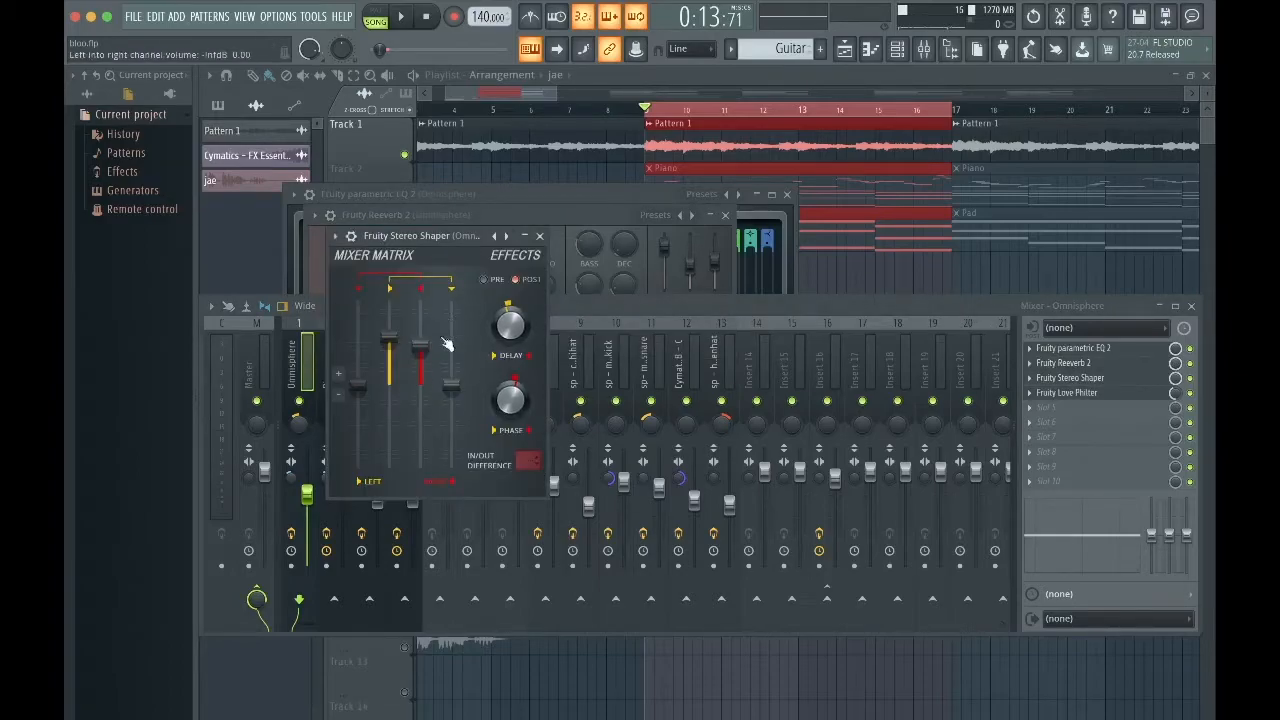
pyautogui.click(1072, 394)
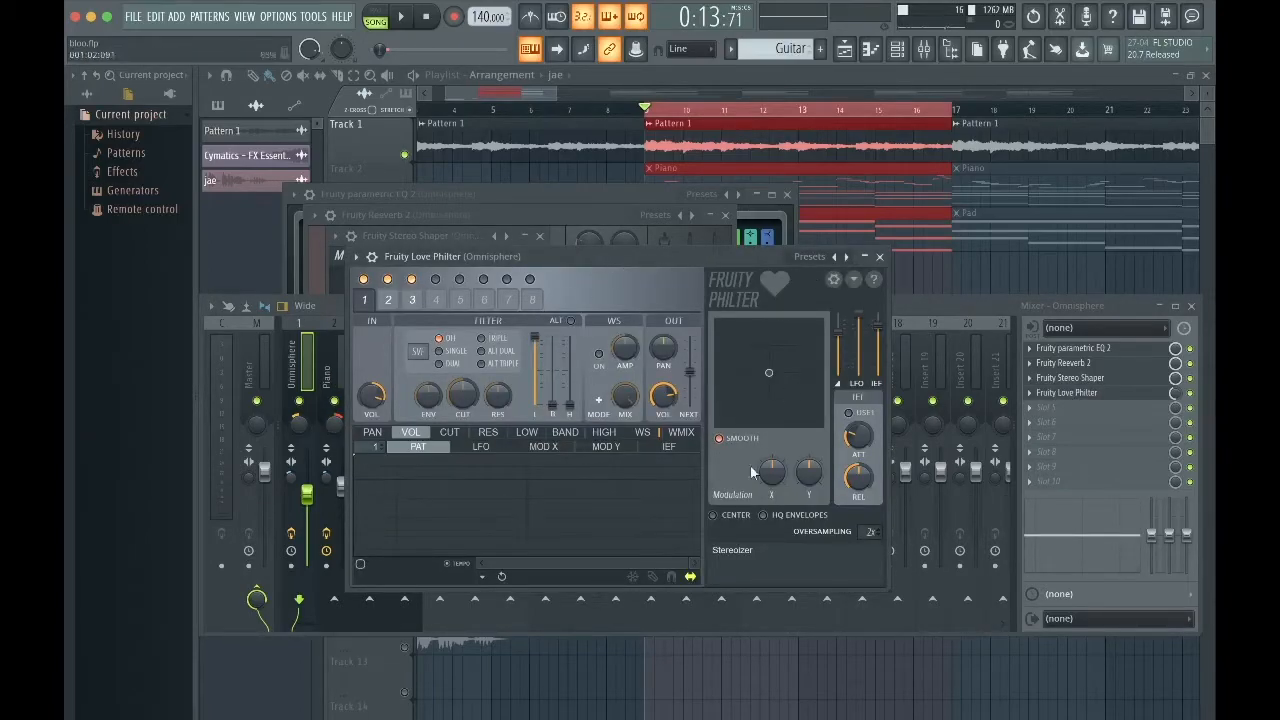
# Close the effect windows and play the selected playlist section from bar 9 to bar 17.
pyautogui.press('F12')
pyautogui.press('space')
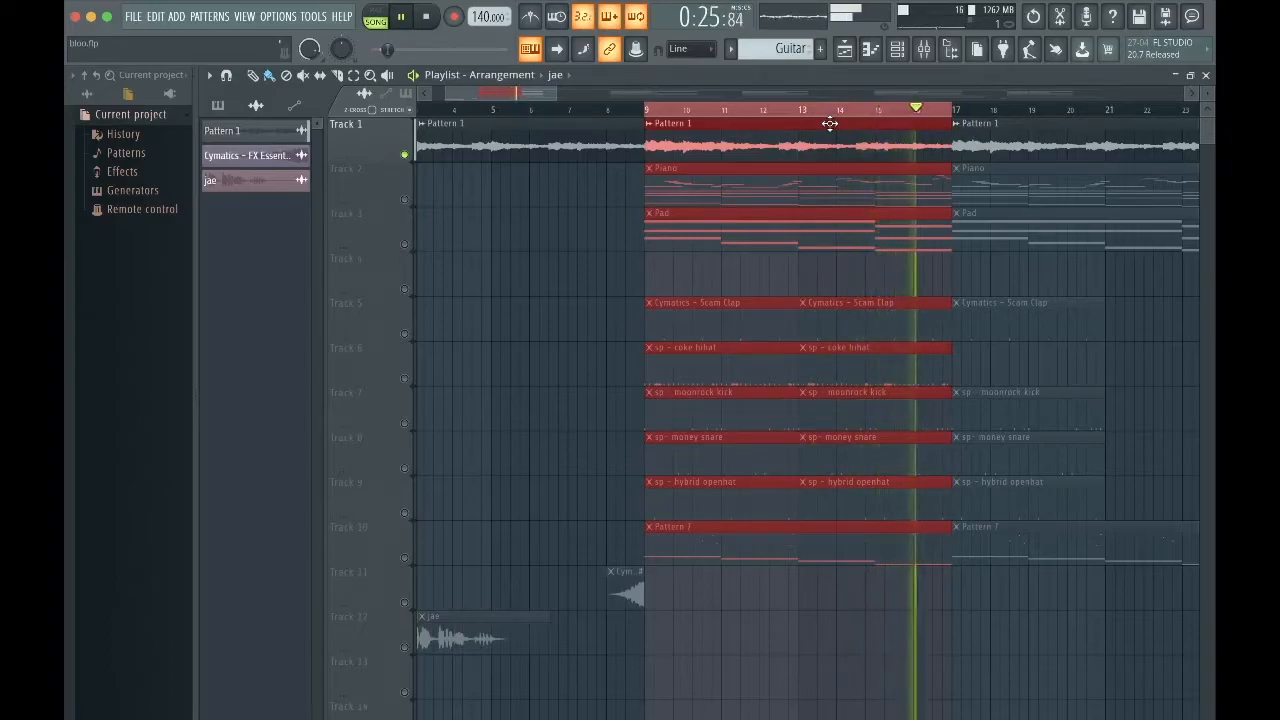
pyautogui.press('space')
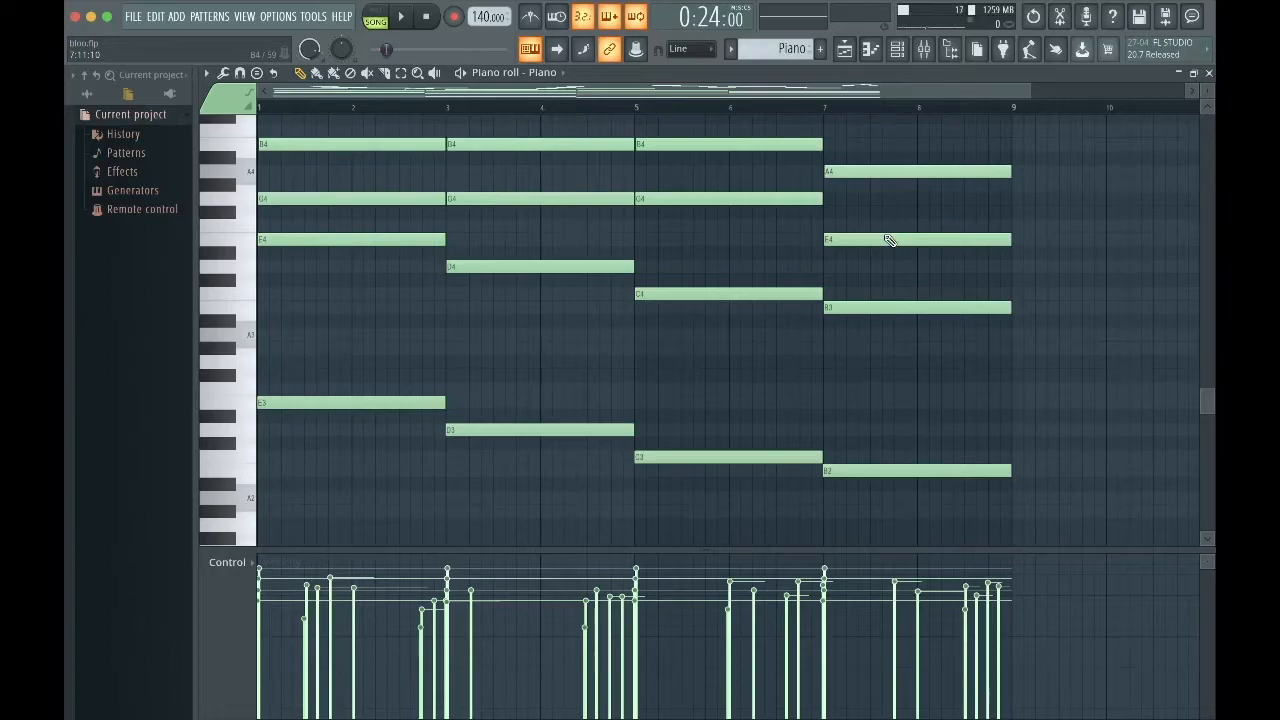
# Inspect the Piano channel's instrument preset, close it, and examine the chords and melody in its piano roll.
pyautogui.click(897, 52)
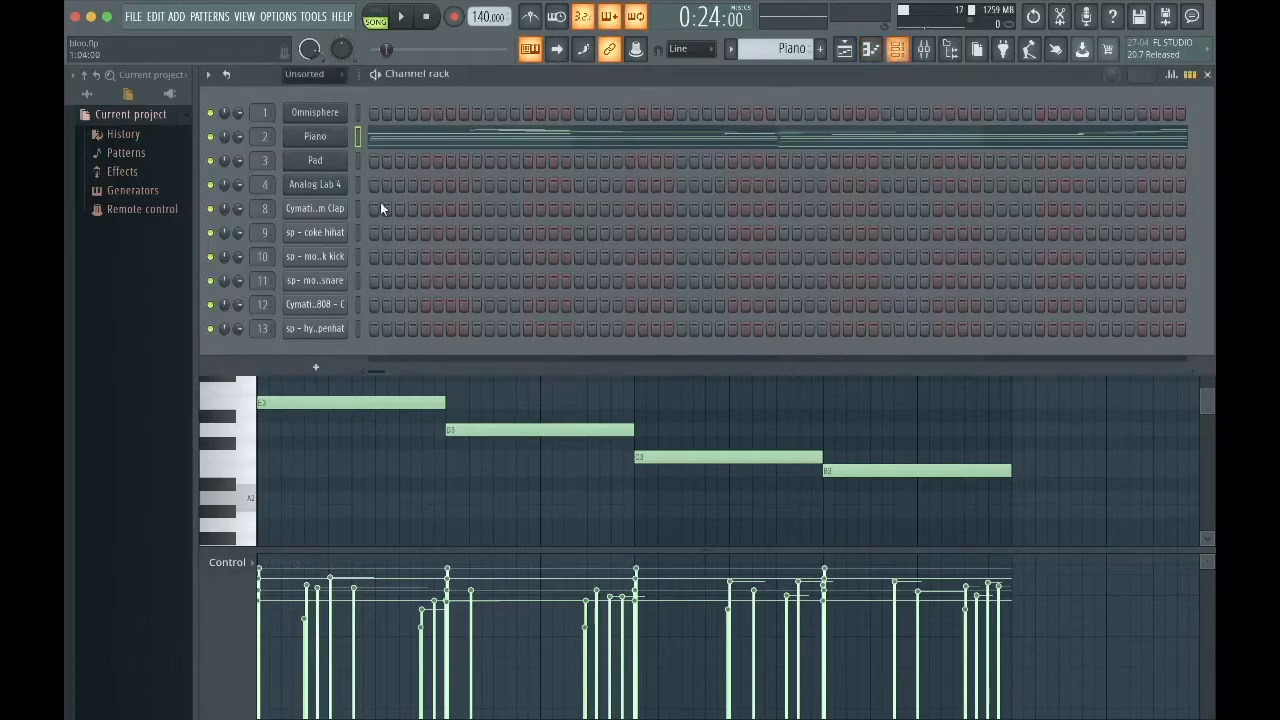
pyautogui.click(338, 140)
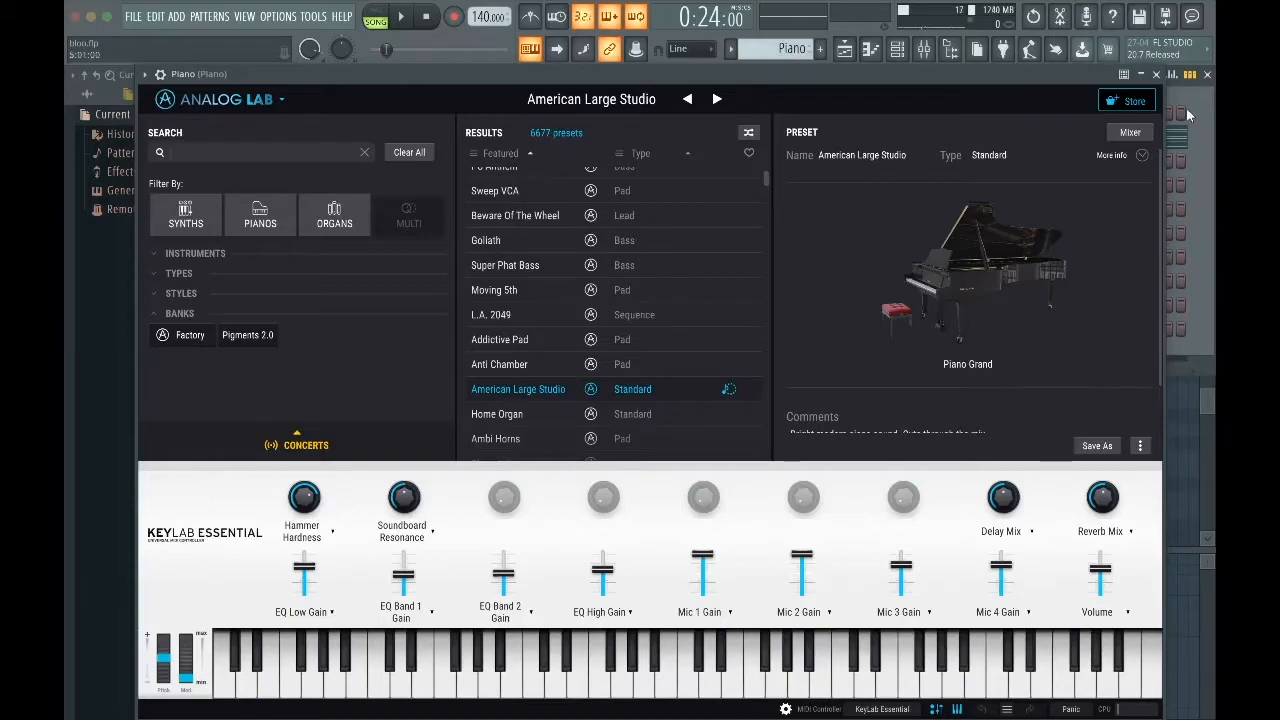
pyautogui.click(1156, 75)
pyautogui.scroll(5, 392, 331)
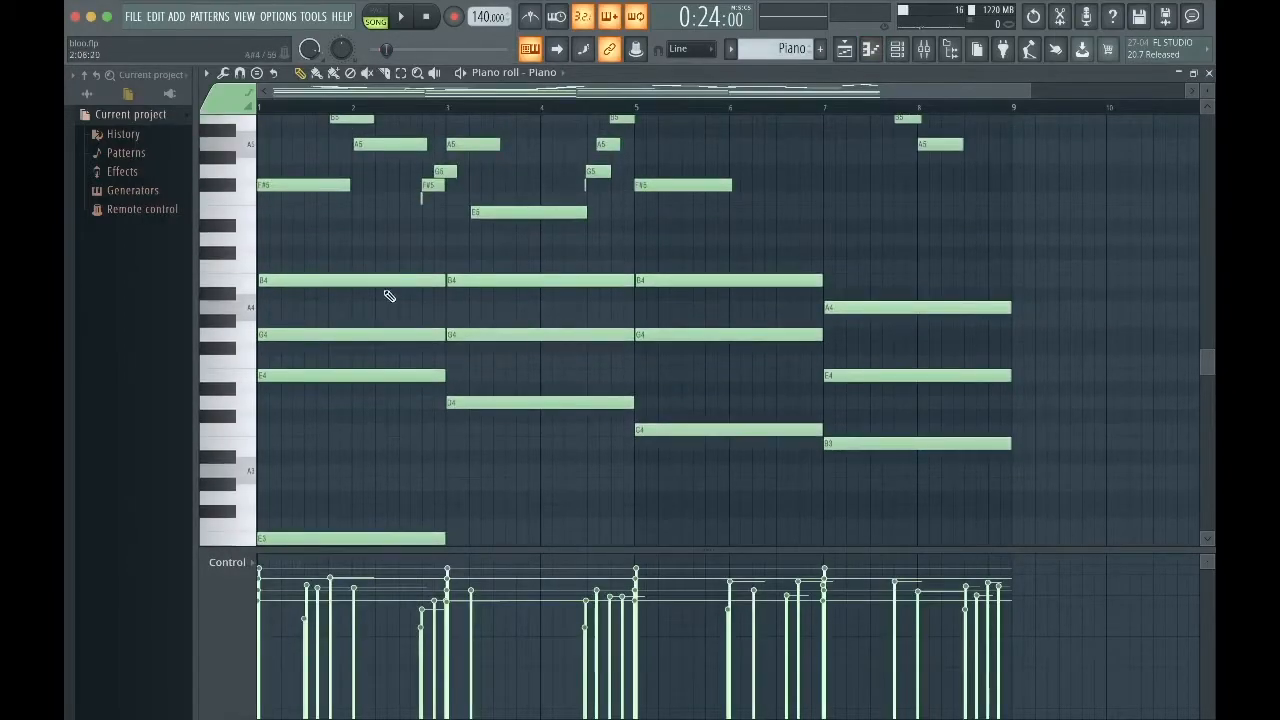
# Examine the Piano notes from the bass to the high melody, and review Reeverb 2 and Stereo Shaper on the Piano mixer track.
pyautogui.scroll(-7, 786, 500)
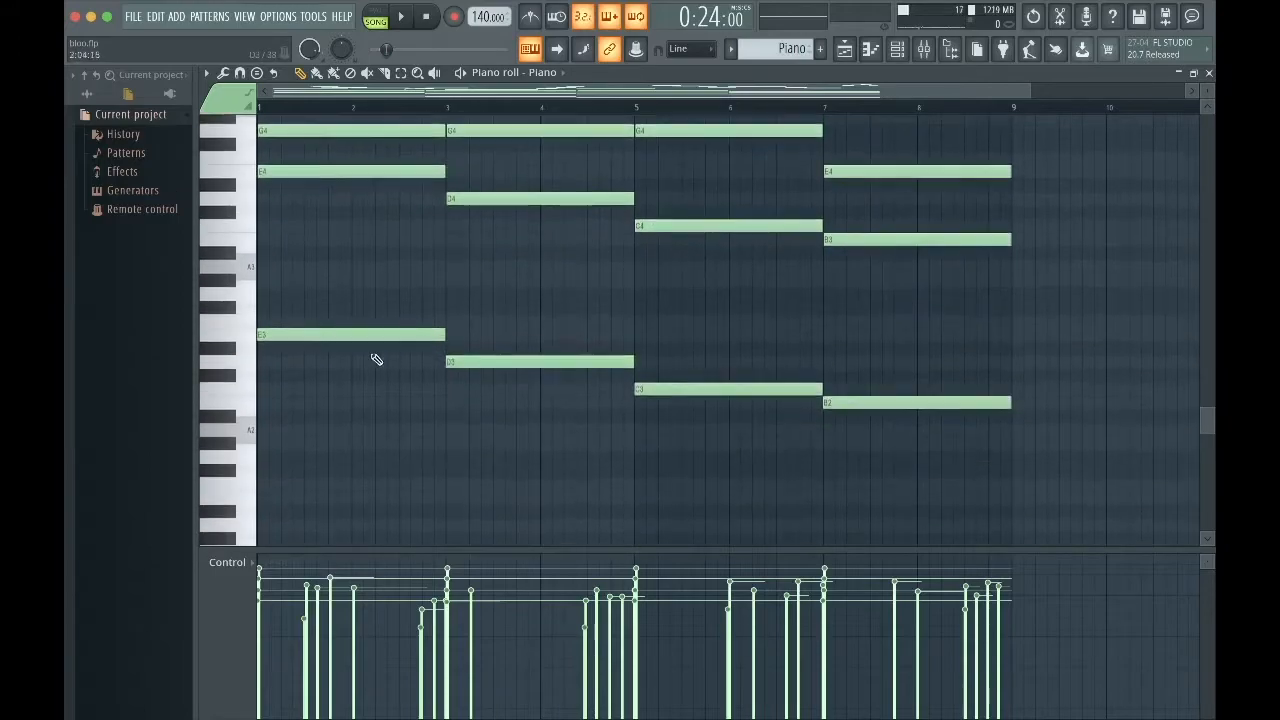
pyautogui.scroll(15, 694, 283)
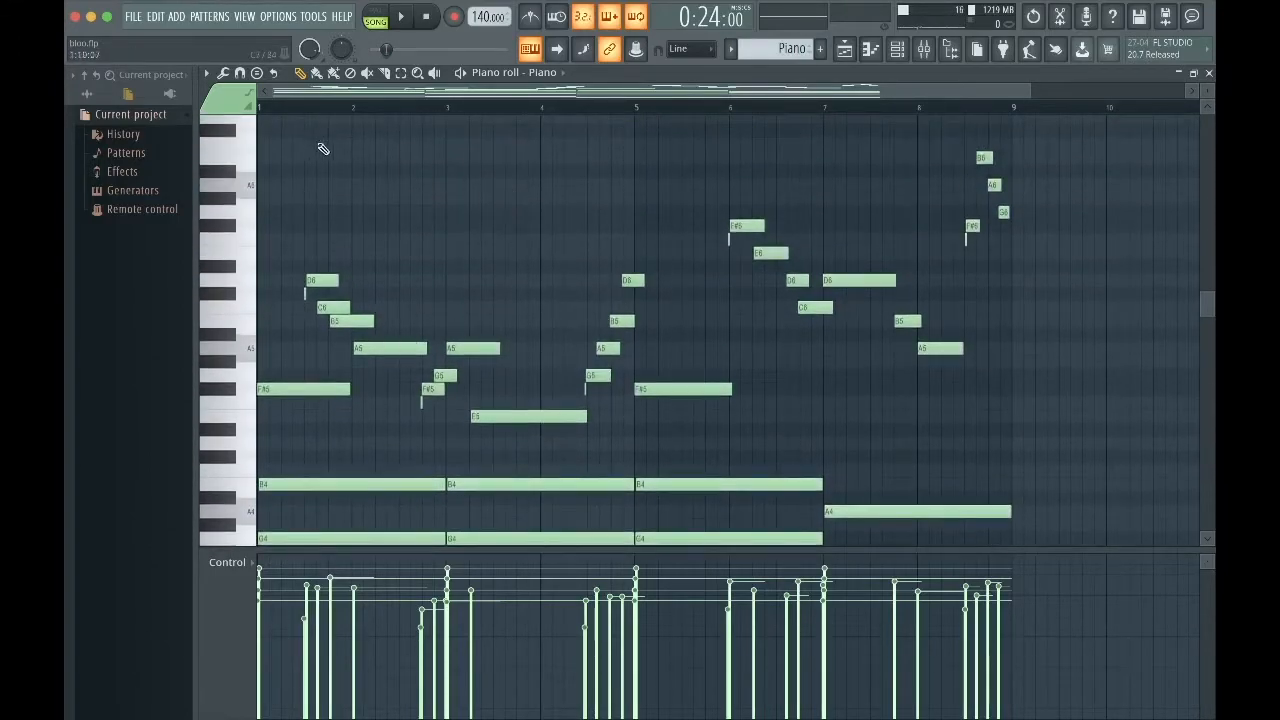
pyautogui.click(924, 49)
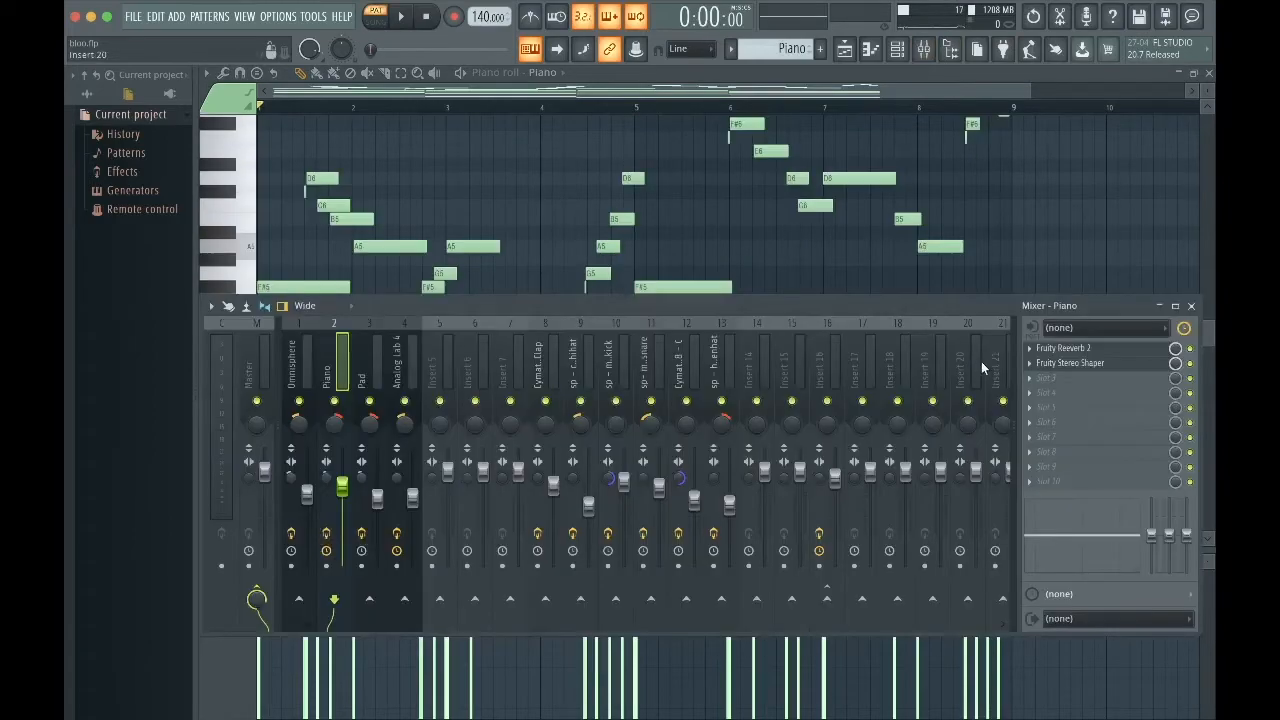
pyautogui.click(1064, 349)
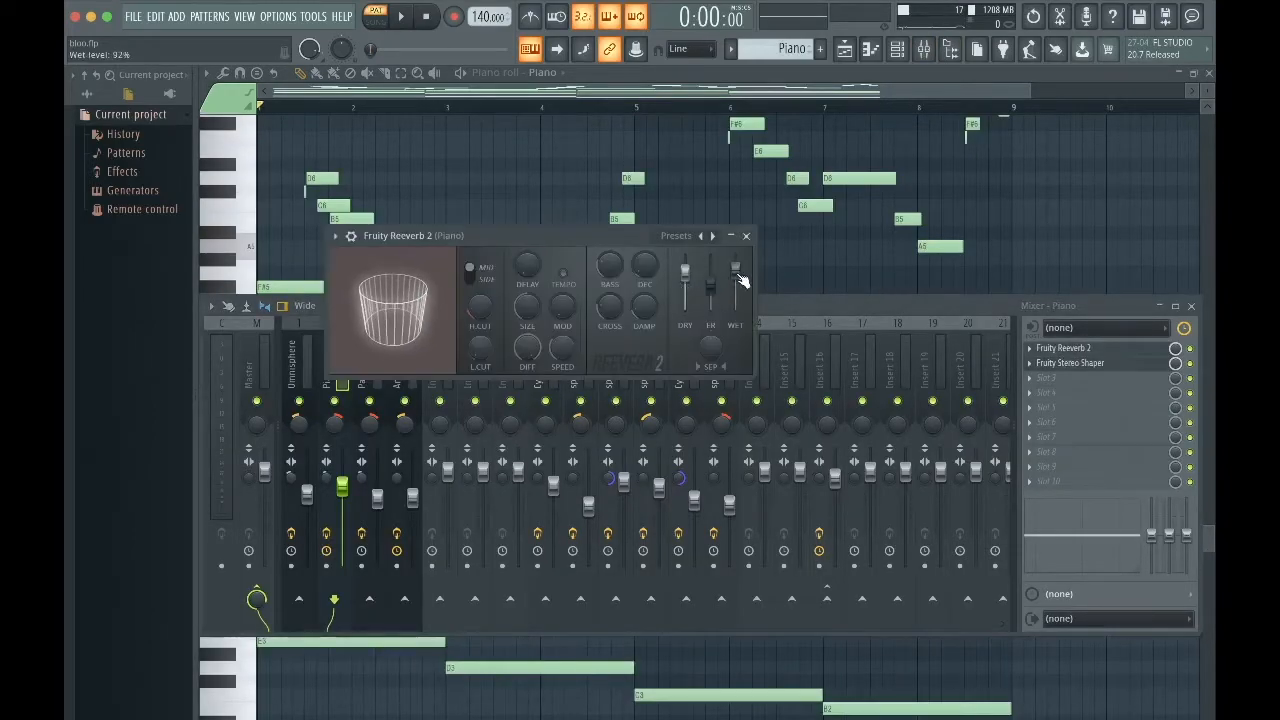
pyautogui.click(1075, 363)
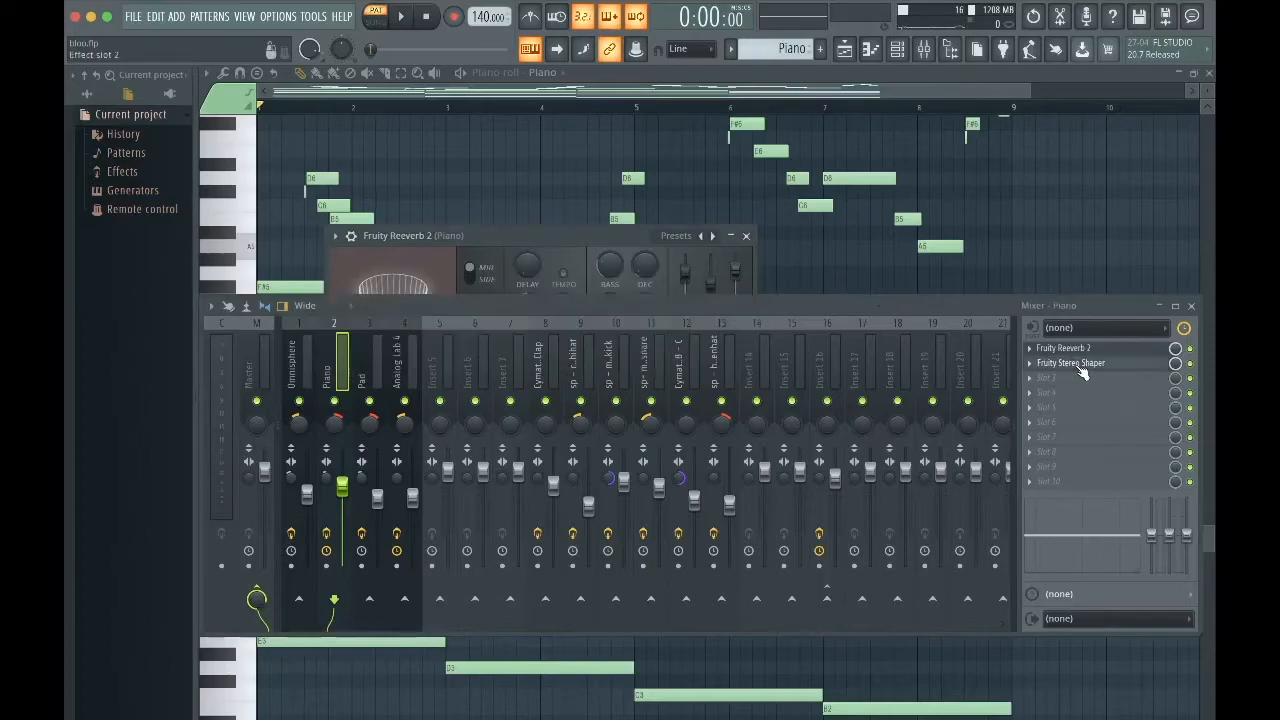
# Play the Piano pattern in pattern mode to hear its chords and melody together.
pyautogui.click(928, 82)
pyautogui.press('space')
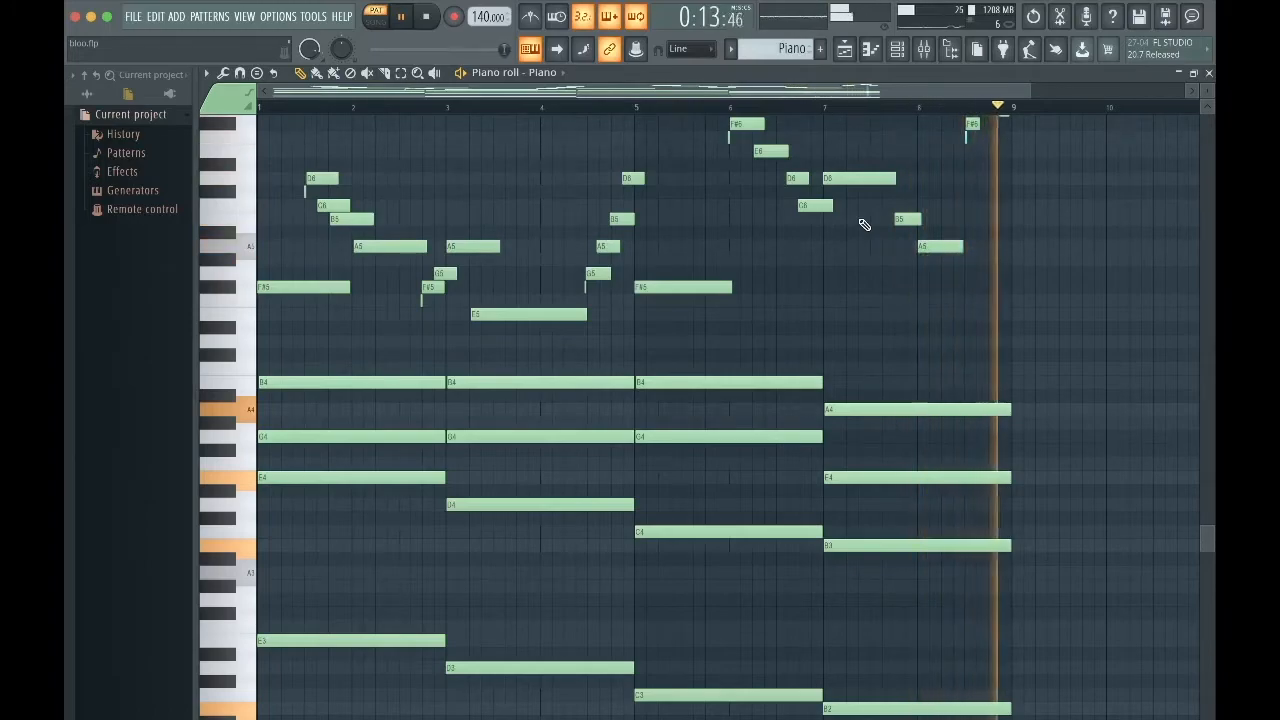
pyautogui.press('space')
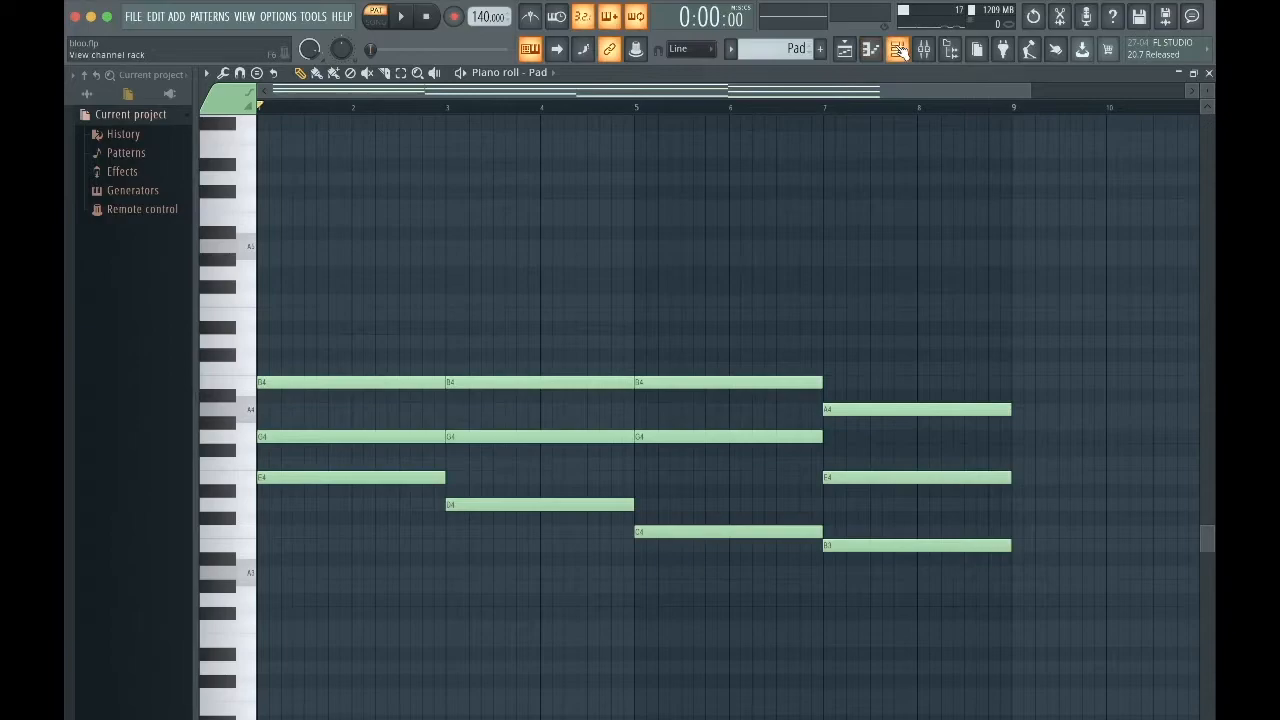
# Inspect the Pad channel's Omnisphere preset, and review Reeverb 2 and Parametric EQ 2 on its mixer track.
pyautogui.click(900, 50)
pyautogui.click(322, 164)
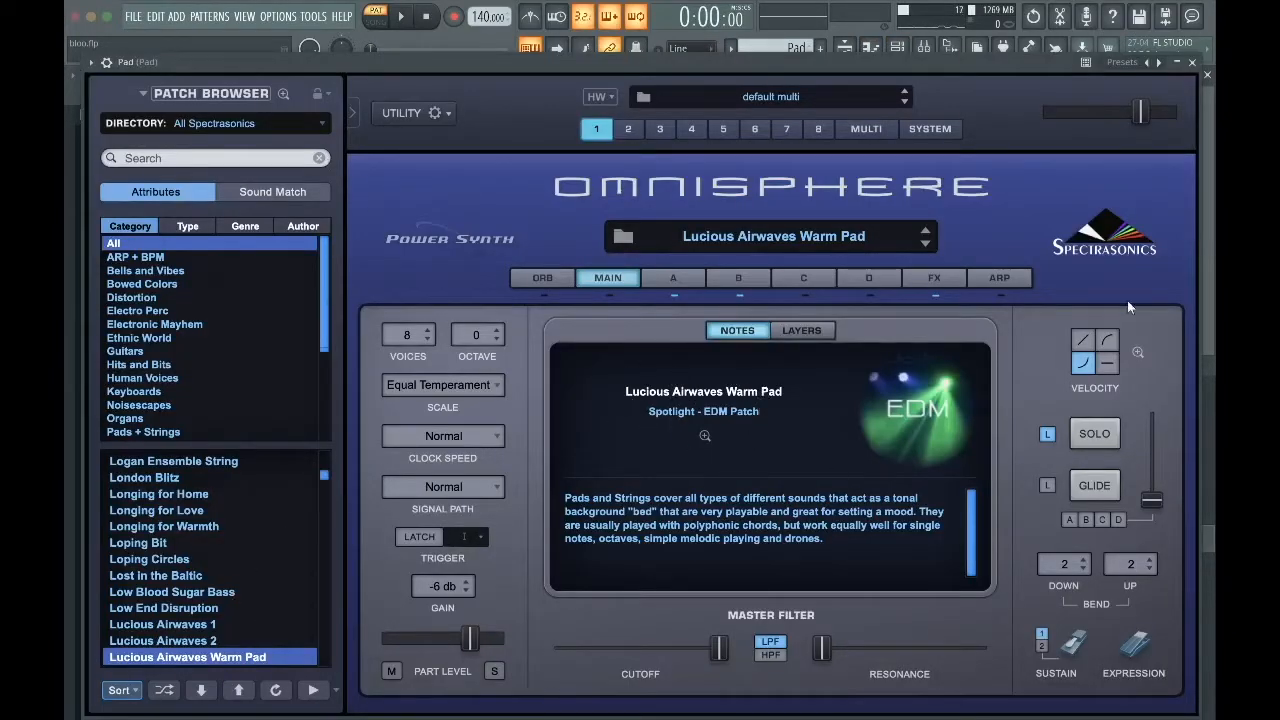
pyautogui.click(1192, 63)
pyautogui.press('F9')
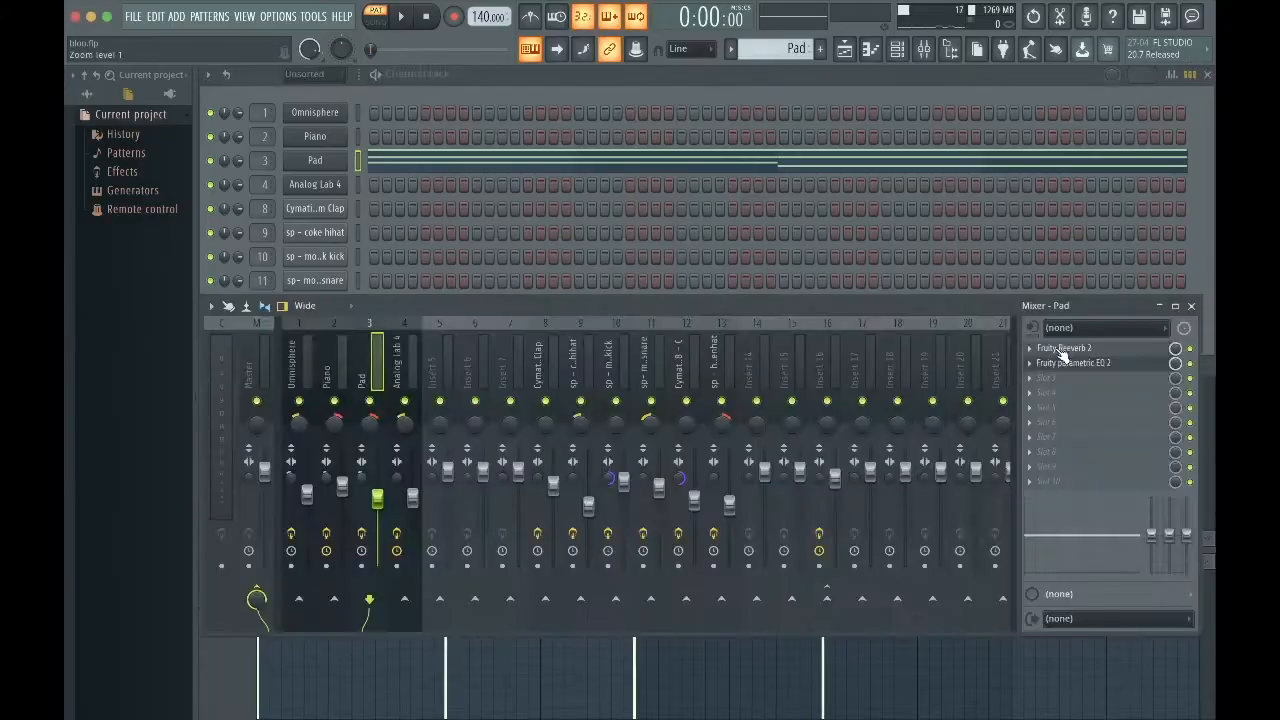
pyautogui.click(1063, 349)
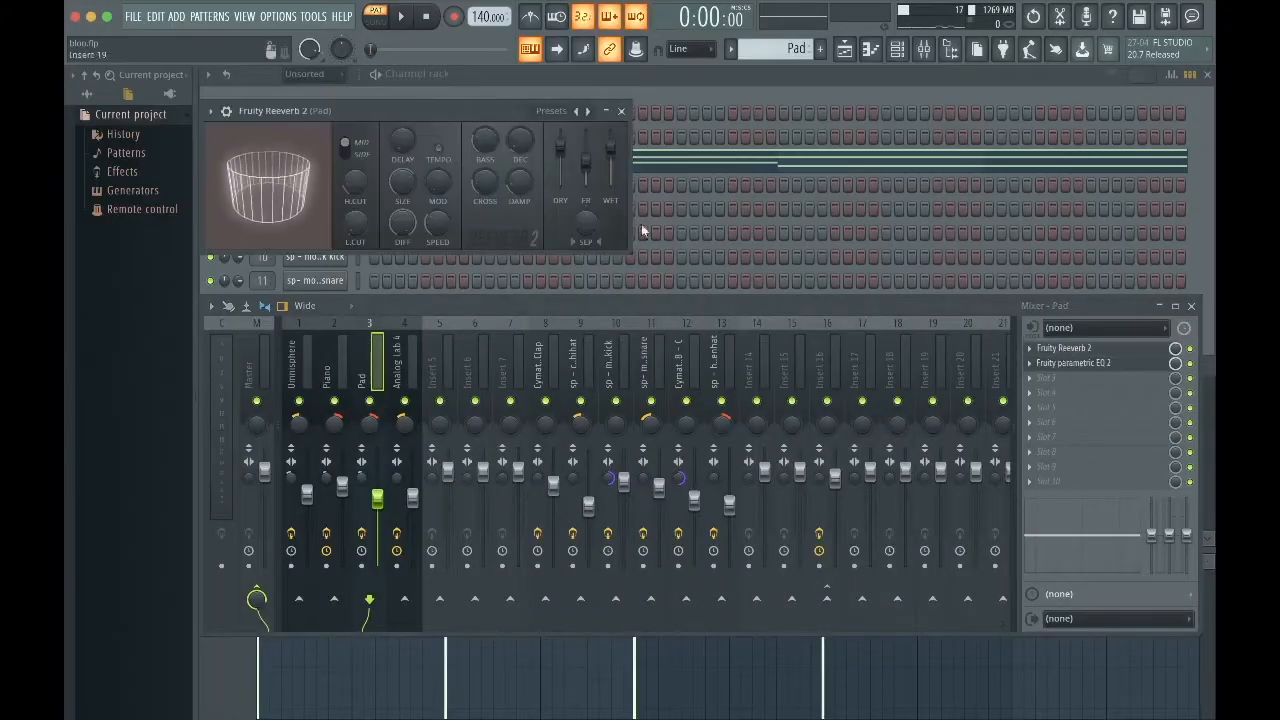
pyautogui.click(1075, 364)
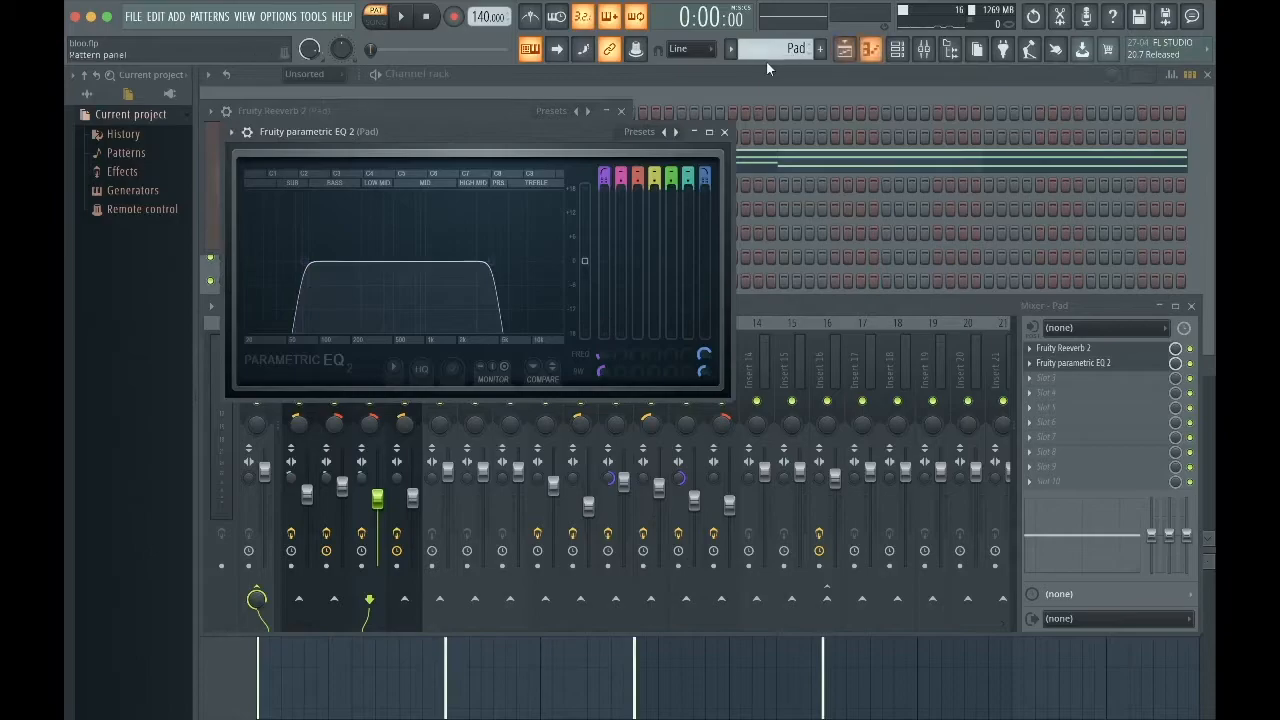
# Return to the Pad piano roll and play its sustained chords in pattern mode.
pyautogui.click(846, 51)
pyautogui.press('space')
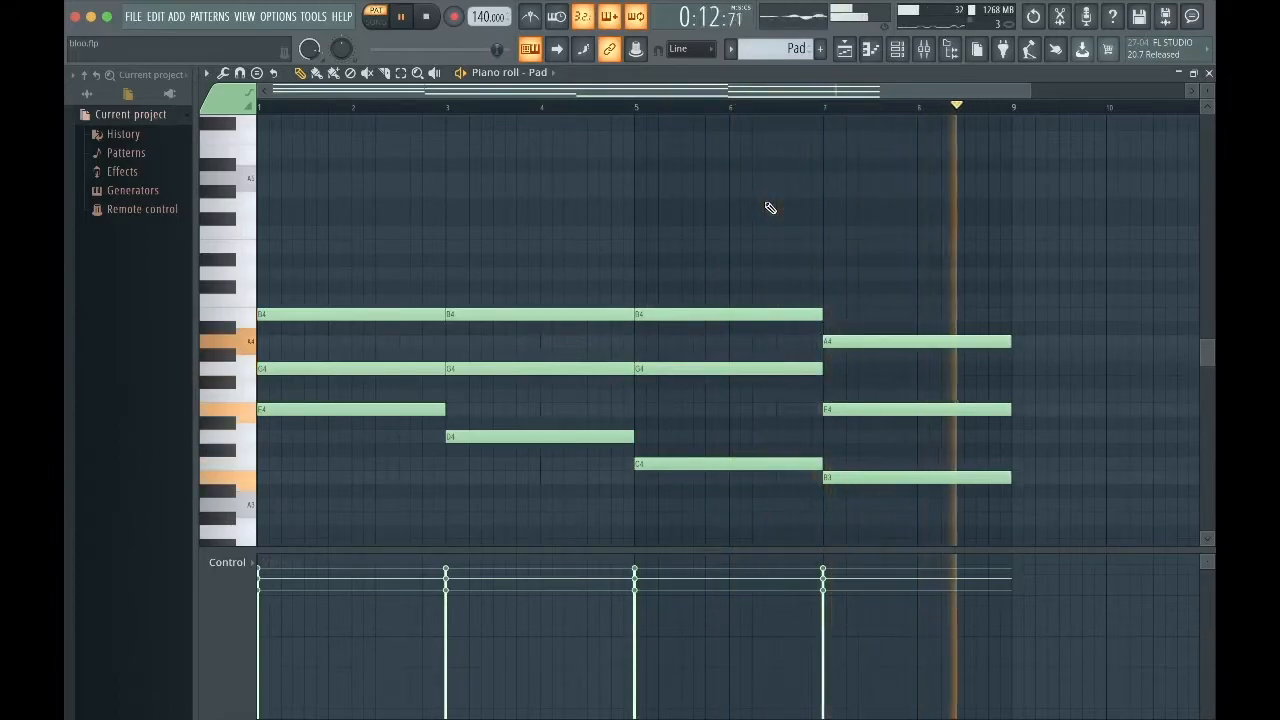
pyautogui.press('space')
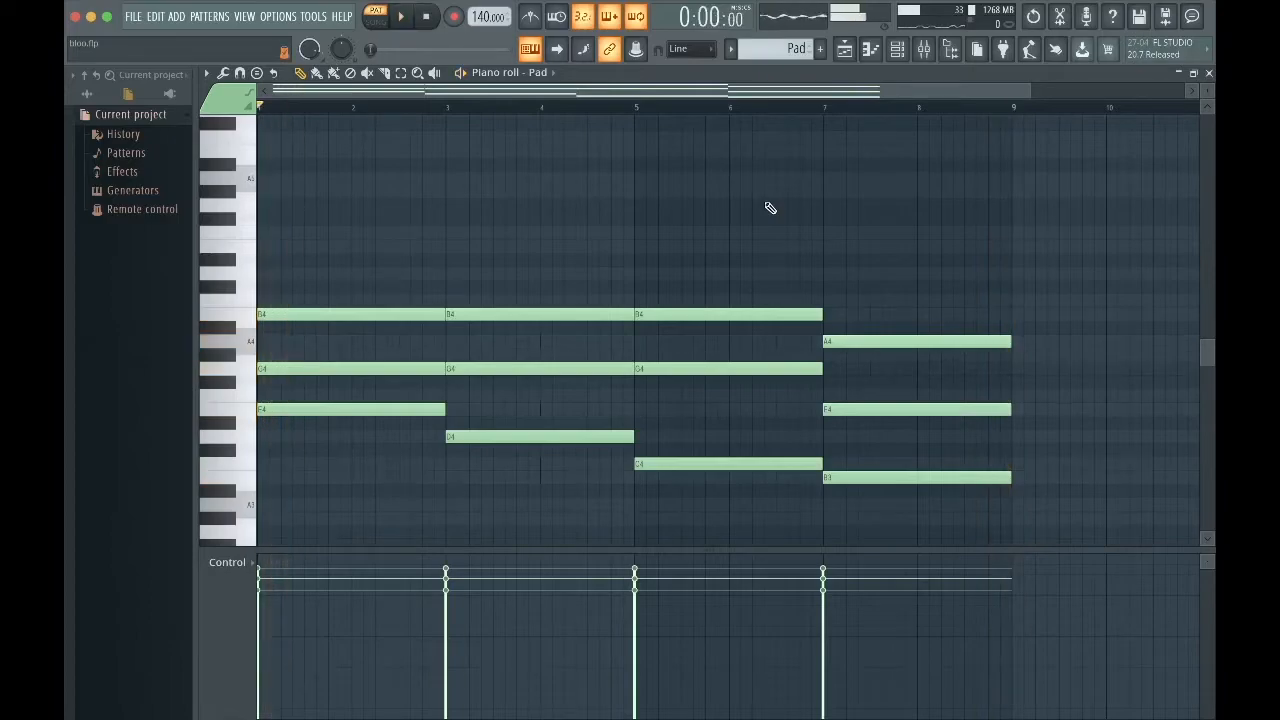
# Play playlist bars 9 to 17 with tracks 1 to 3 active, and clear the selection.
pyautogui.click(845, 55)
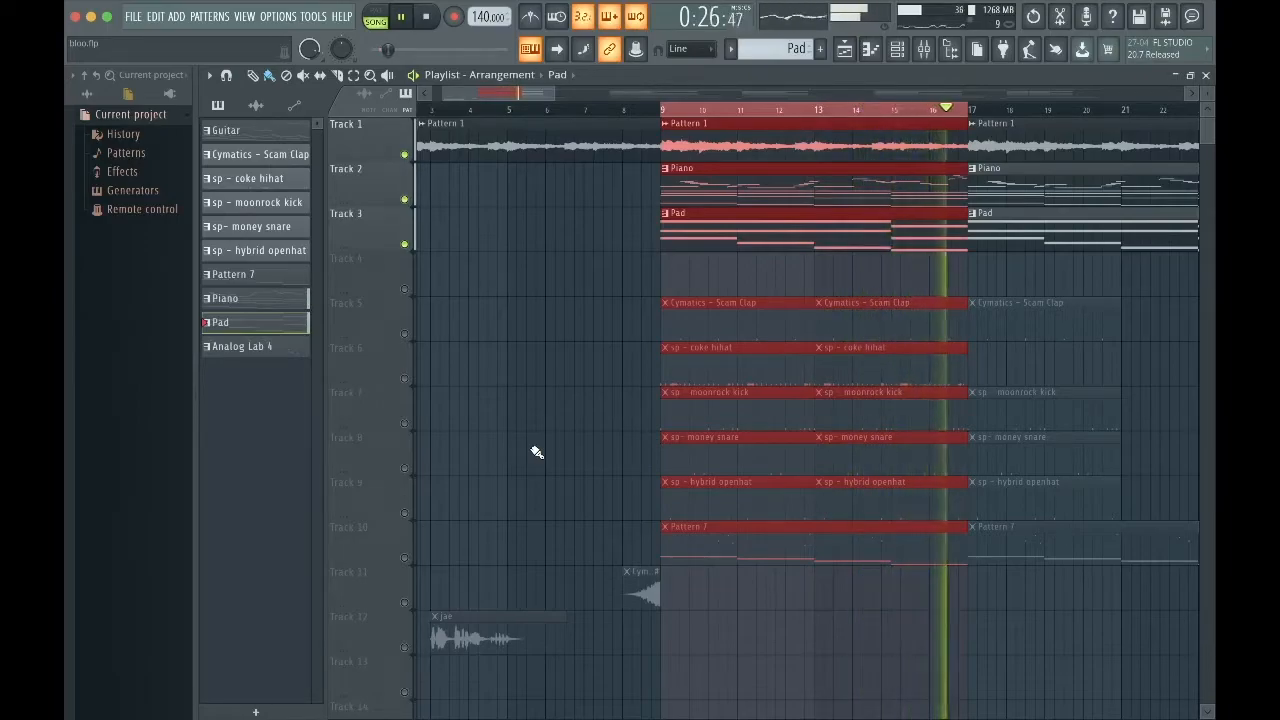
pyautogui.press('space')
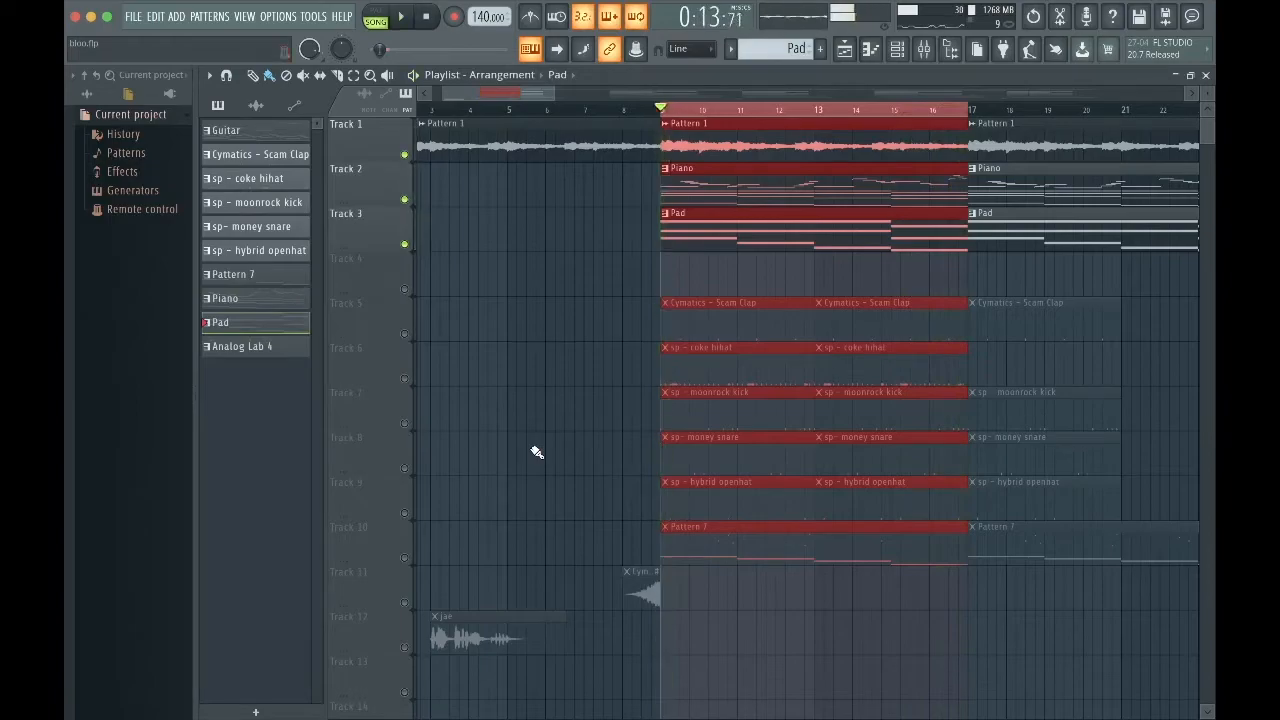
pyautogui.hotkey('ctrl', 'd')
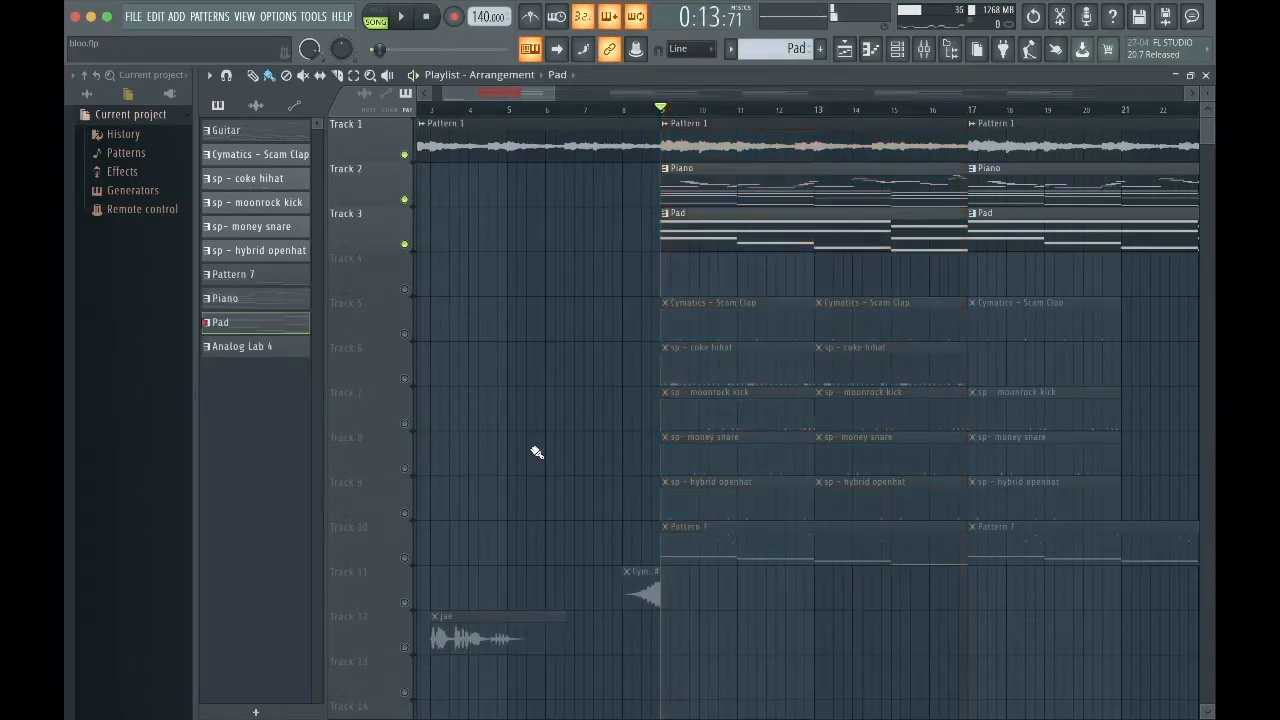
# Solo track 4 with the Analog Lab 4 clips and select playlist bars 33 to 41.
pyautogui.hscroll(10, 566, 290)
pyautogui.keyDown('ctrl'); pyautogui.click(405, 290); pyautogui.keyUp('ctrl')
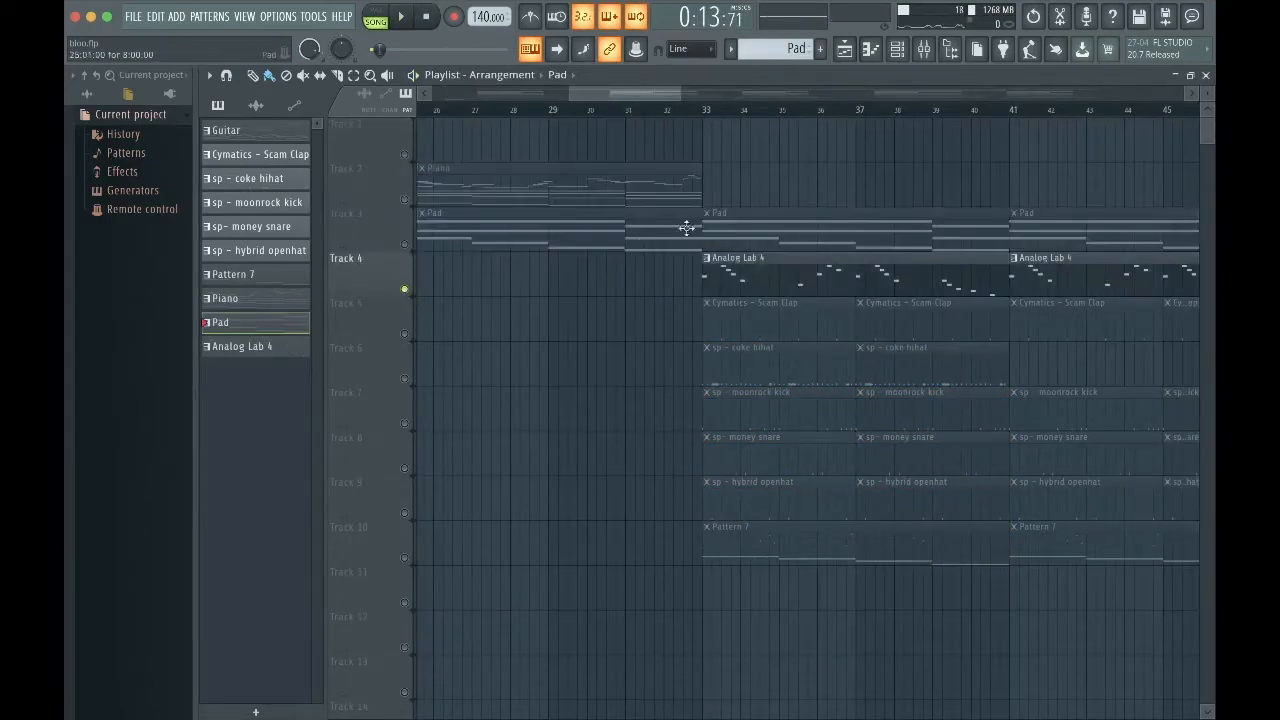
pyautogui.moveTo(738, 116); pyautogui.dragTo(974, 119)
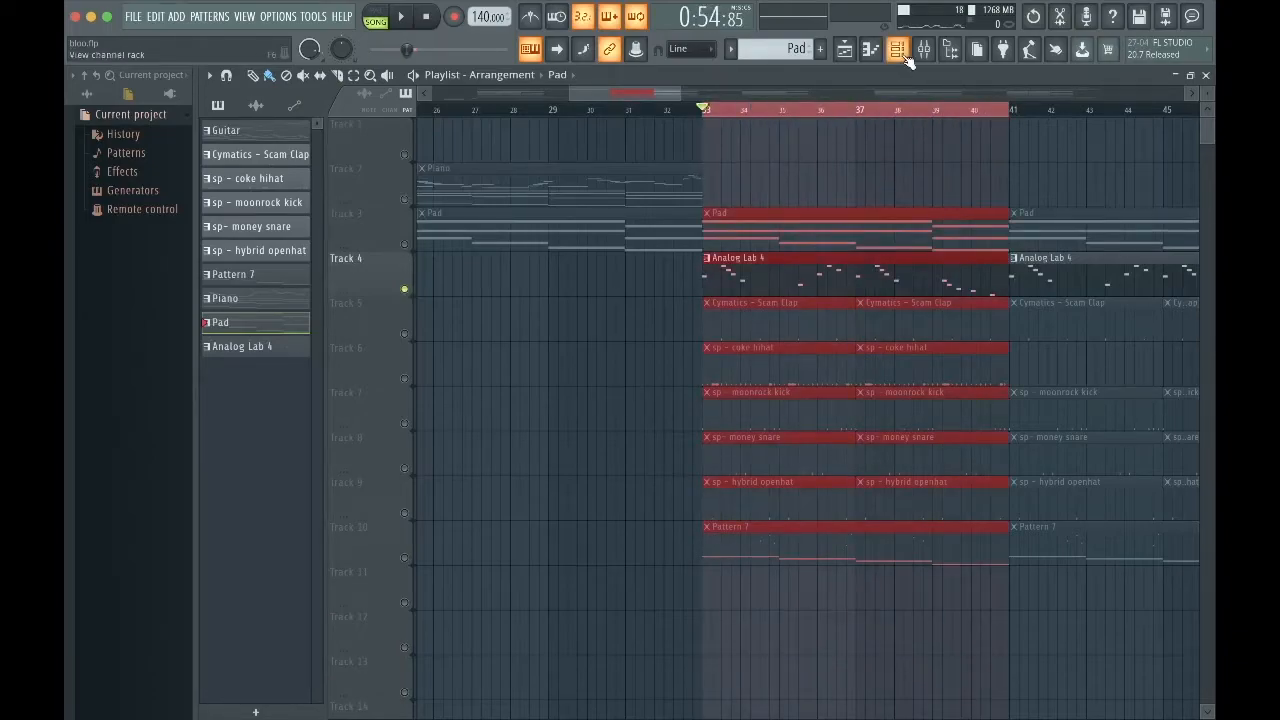
# Examine the Analog Lab 4 melody across its eight bars and inspect the channel's instrument preset.
pyautogui.doubleClick(802, 287)
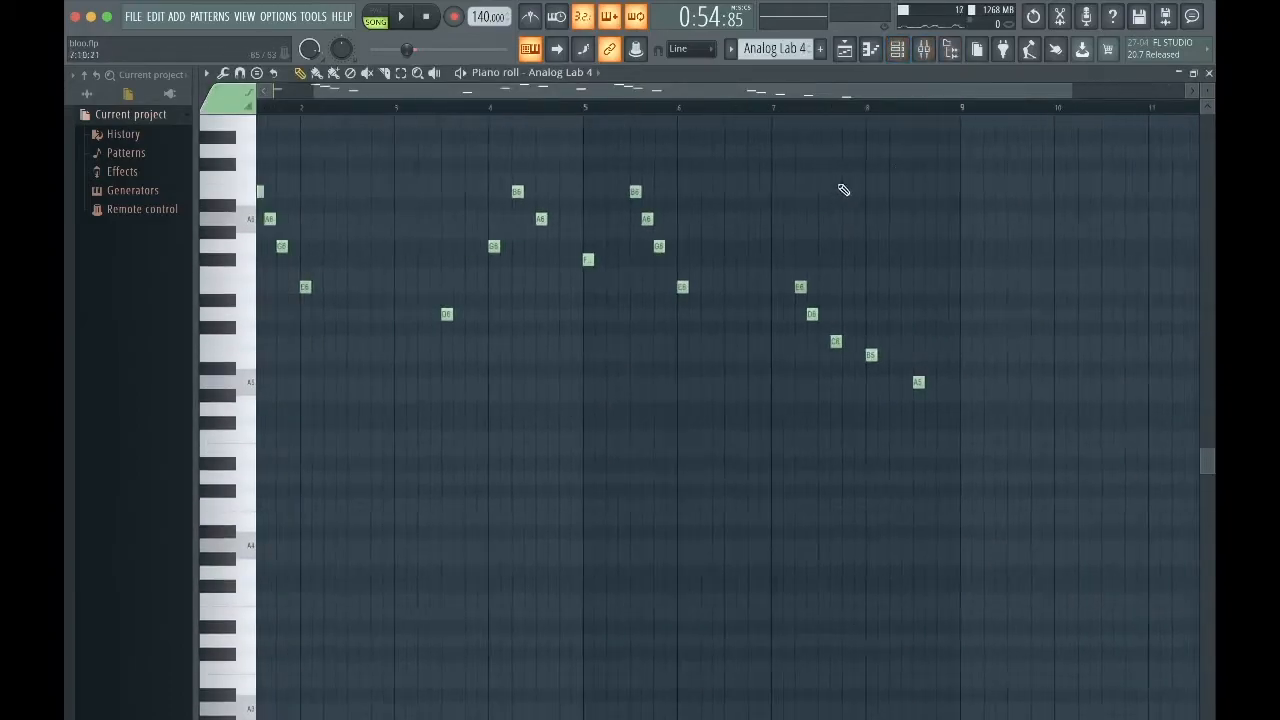
pyautogui.moveTo(1028, 88); pyautogui.dragTo(887, 76)
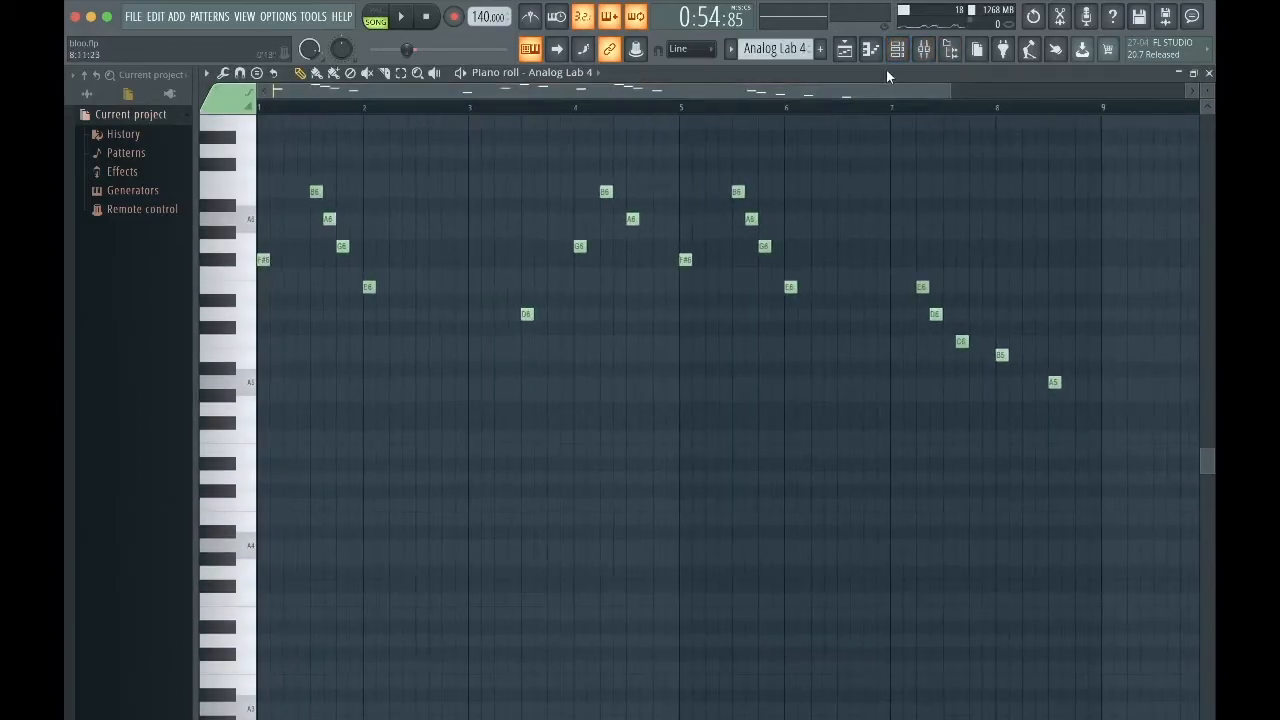
pyautogui.click(897, 52)
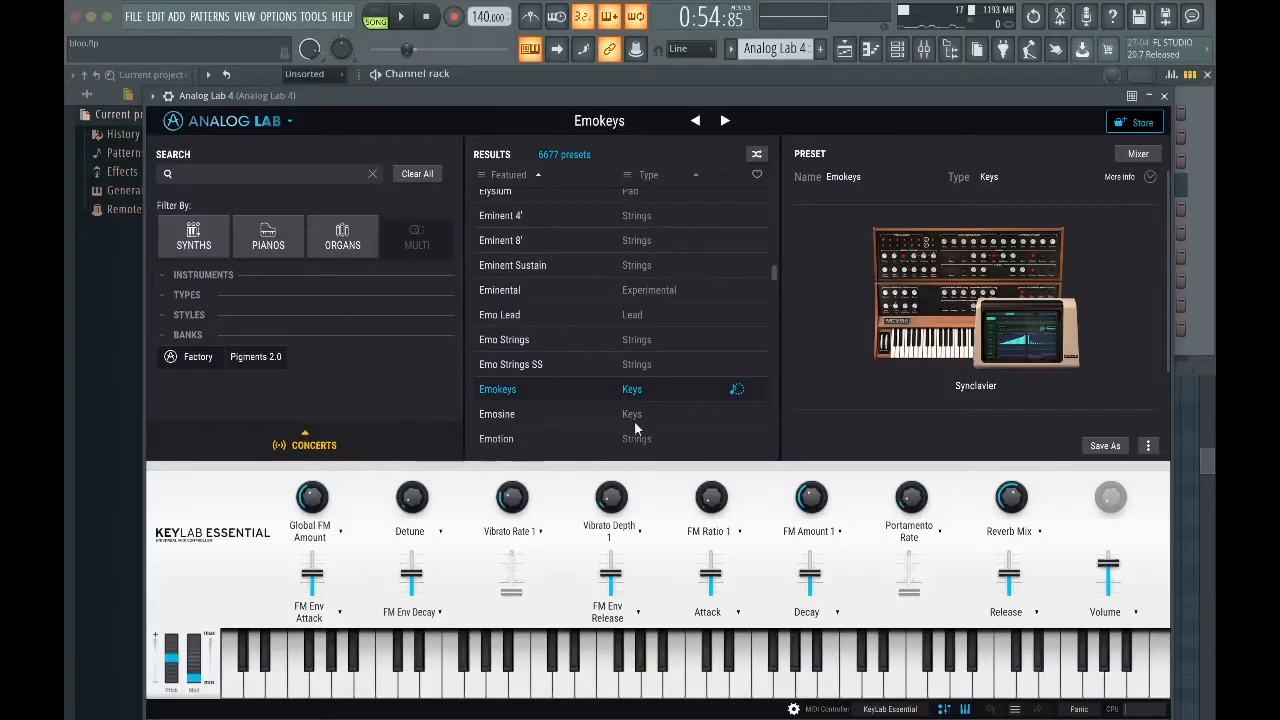
pyautogui.click(1165, 97)
# Review the Reeverb 2 and Parametric EQ 2 settings on Analog Lab 4's mixer track.
pyautogui.click(1062, 350)
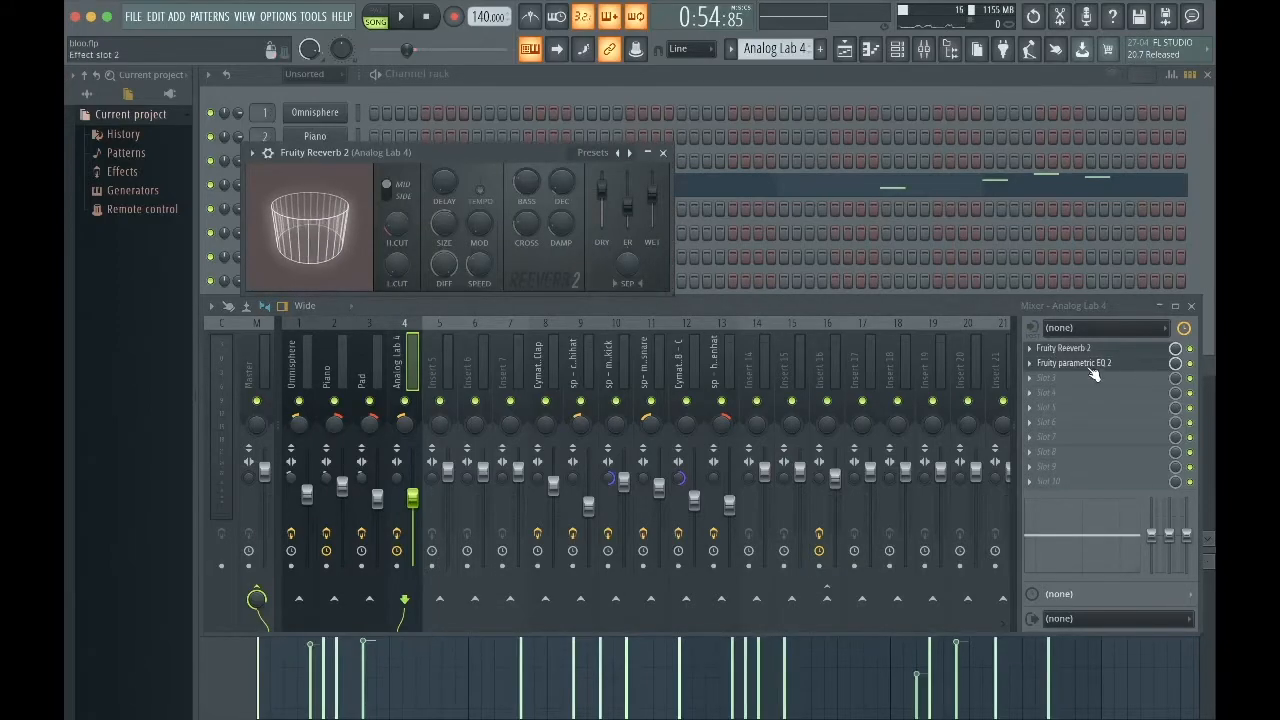
pyautogui.click(1090, 364)
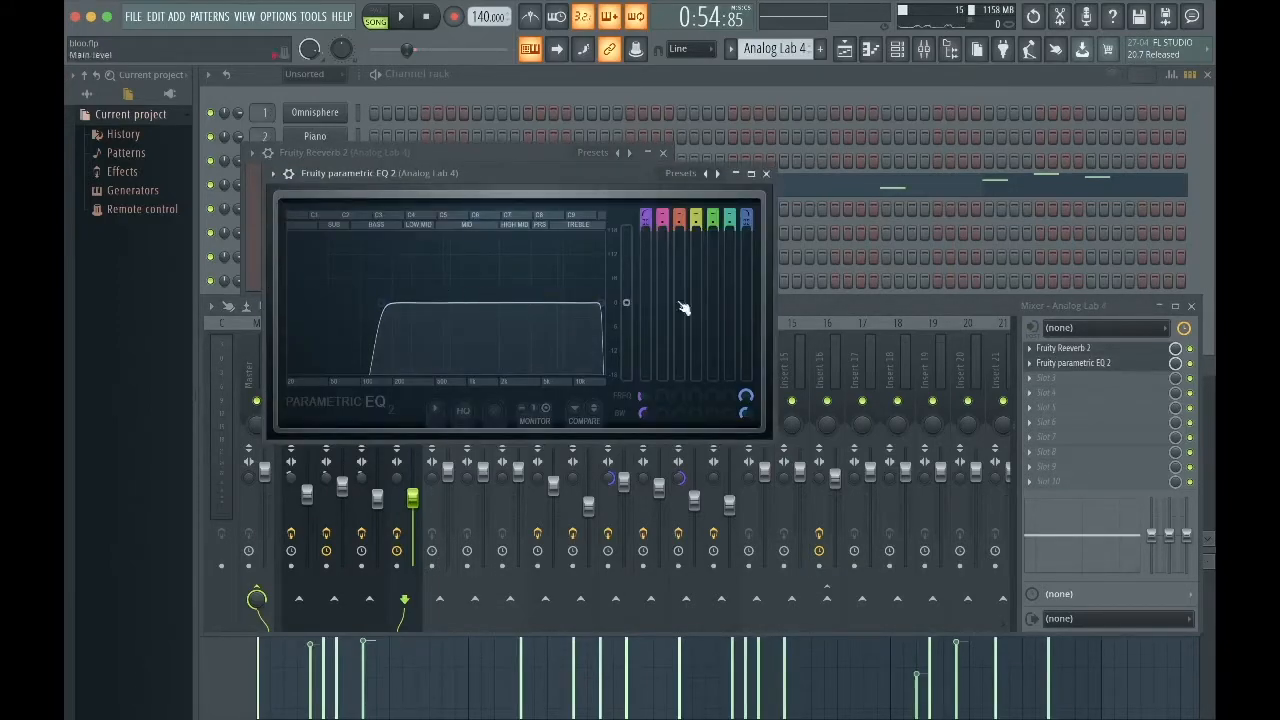
pyautogui.click(766, 173)
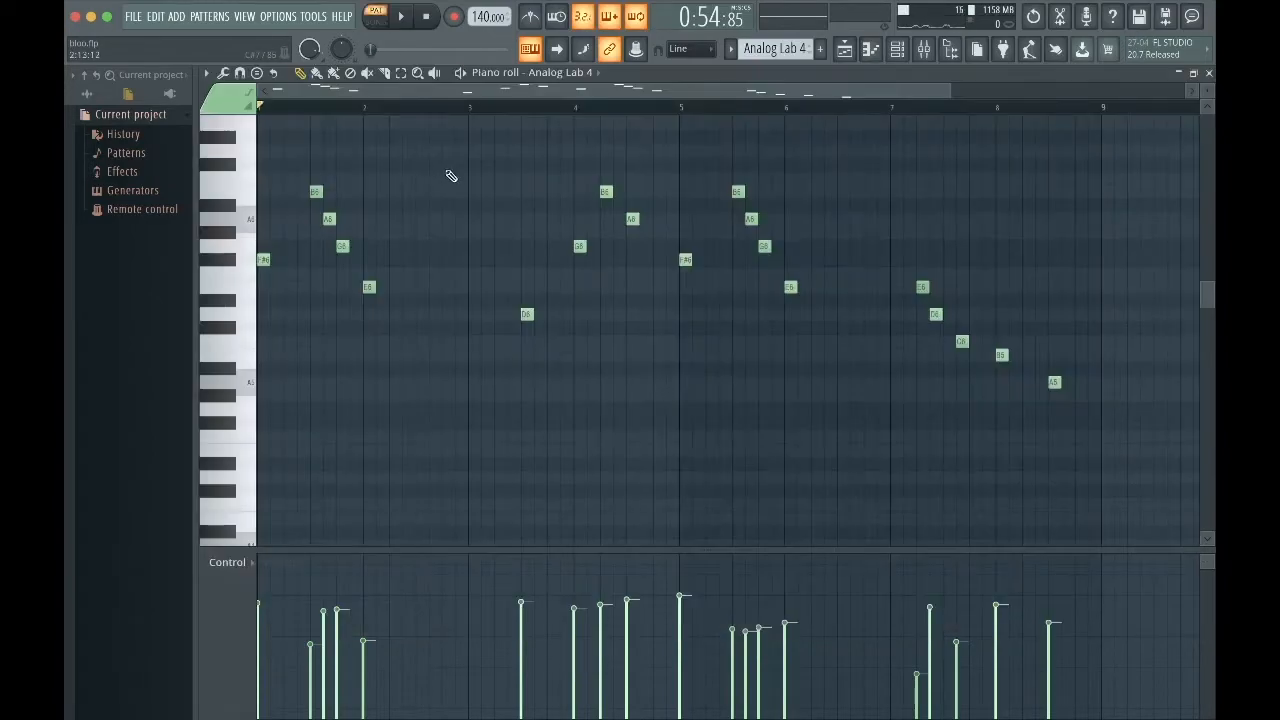
# Play the Analog Lab 4 pattern alone, and play playlist bars 33 to 41 with the Pad and Analog Lab 4 tracks.
pyautogui.press('space')
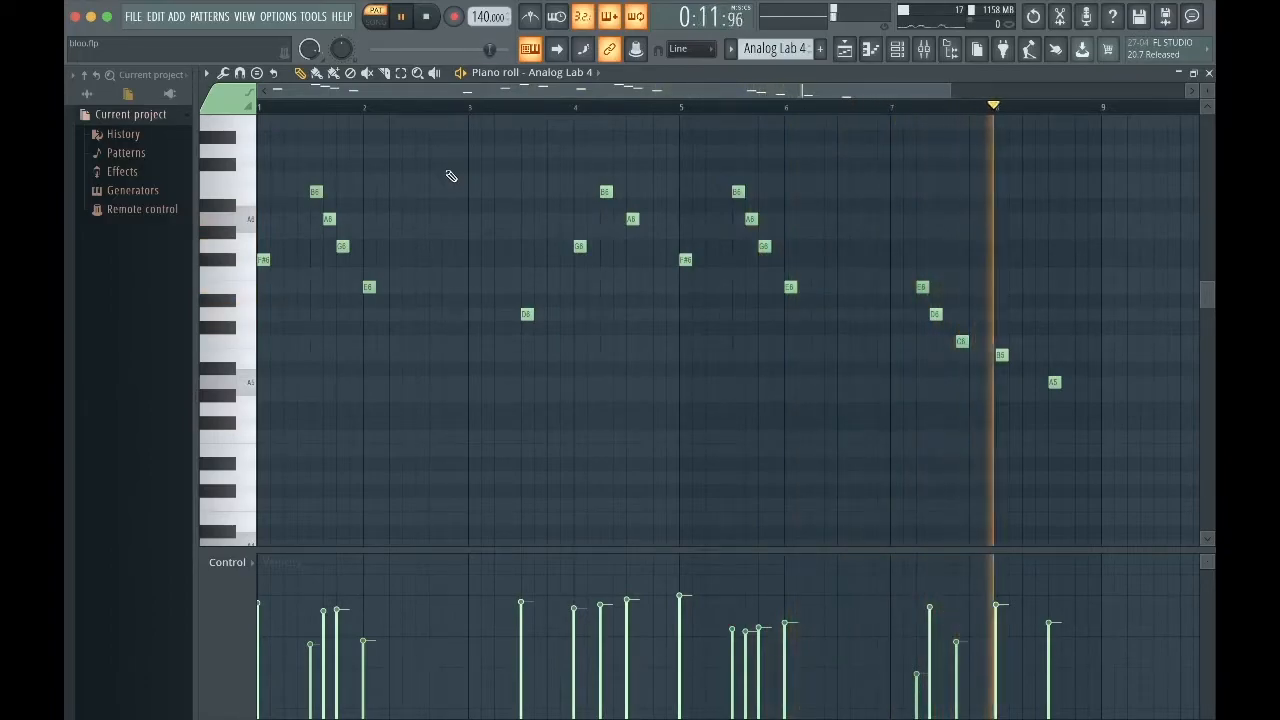
pyautogui.press('space')
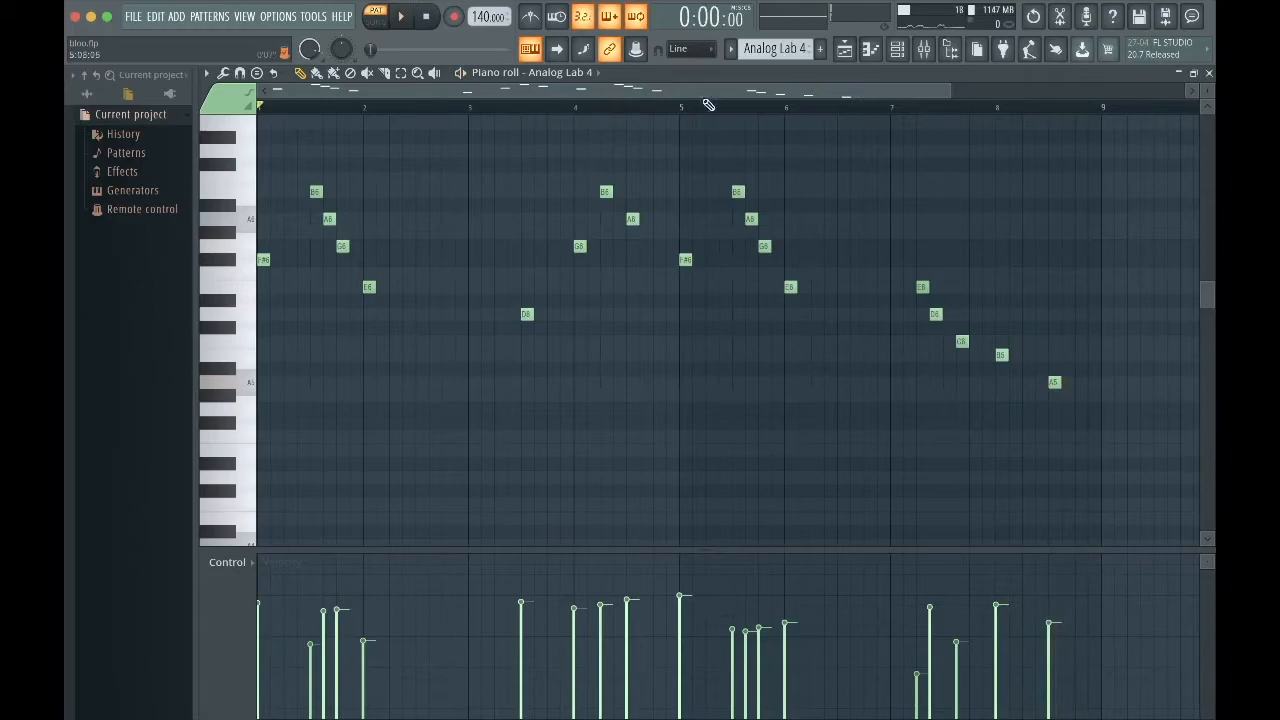
pyautogui.press('F5')
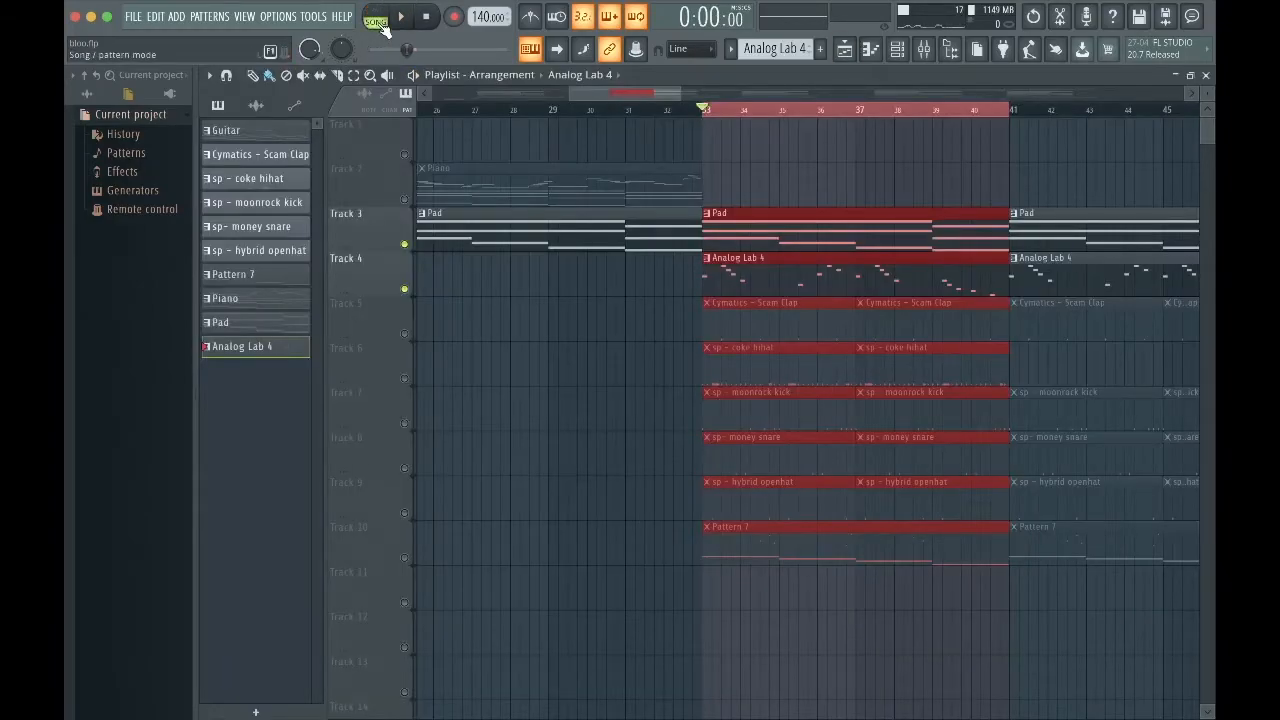
pyautogui.press('space')
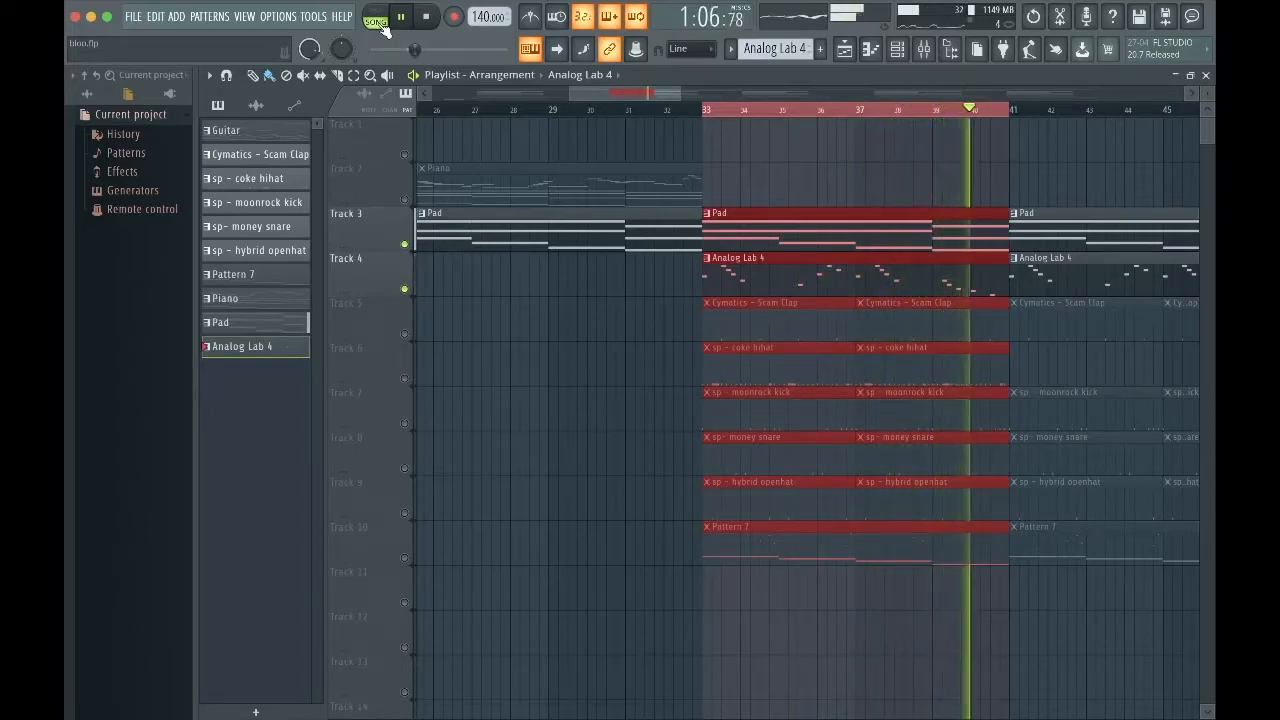
pyautogui.press('space')
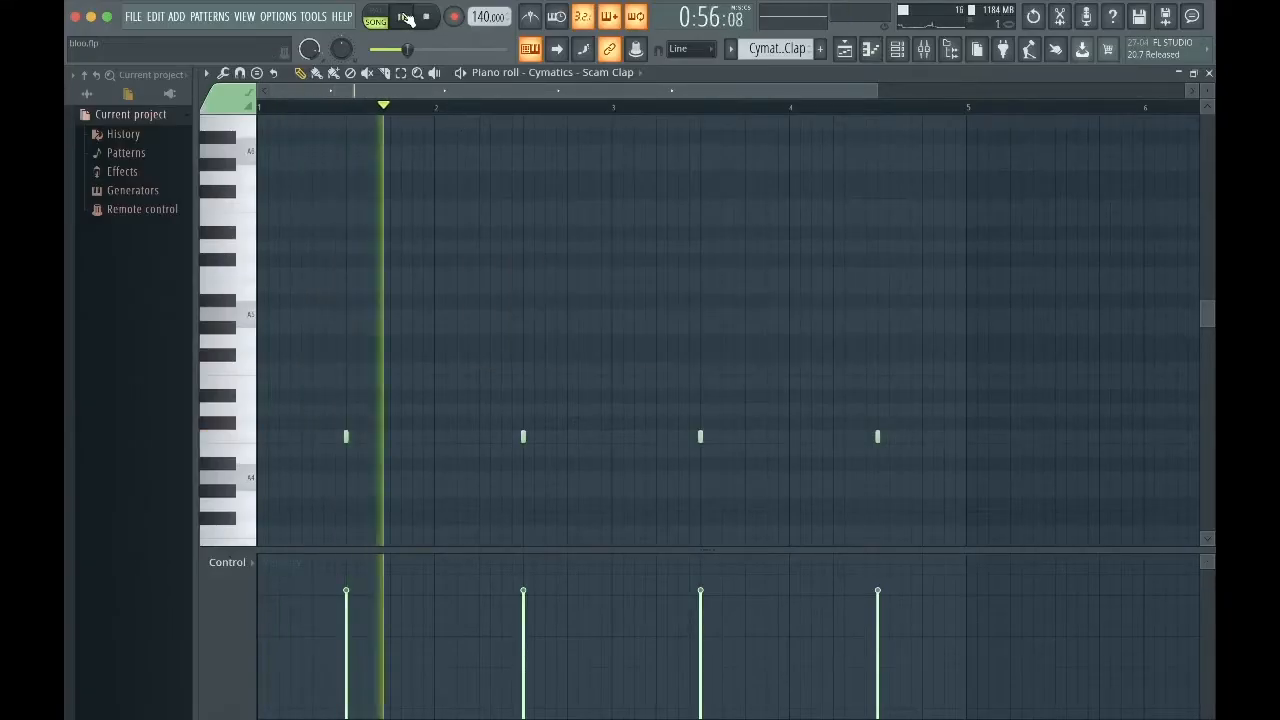
# Stop playback at the Cymatics Scam Clap notes and play the coke hihat pattern in pattern mode.
pyautogui.click(403, 17)
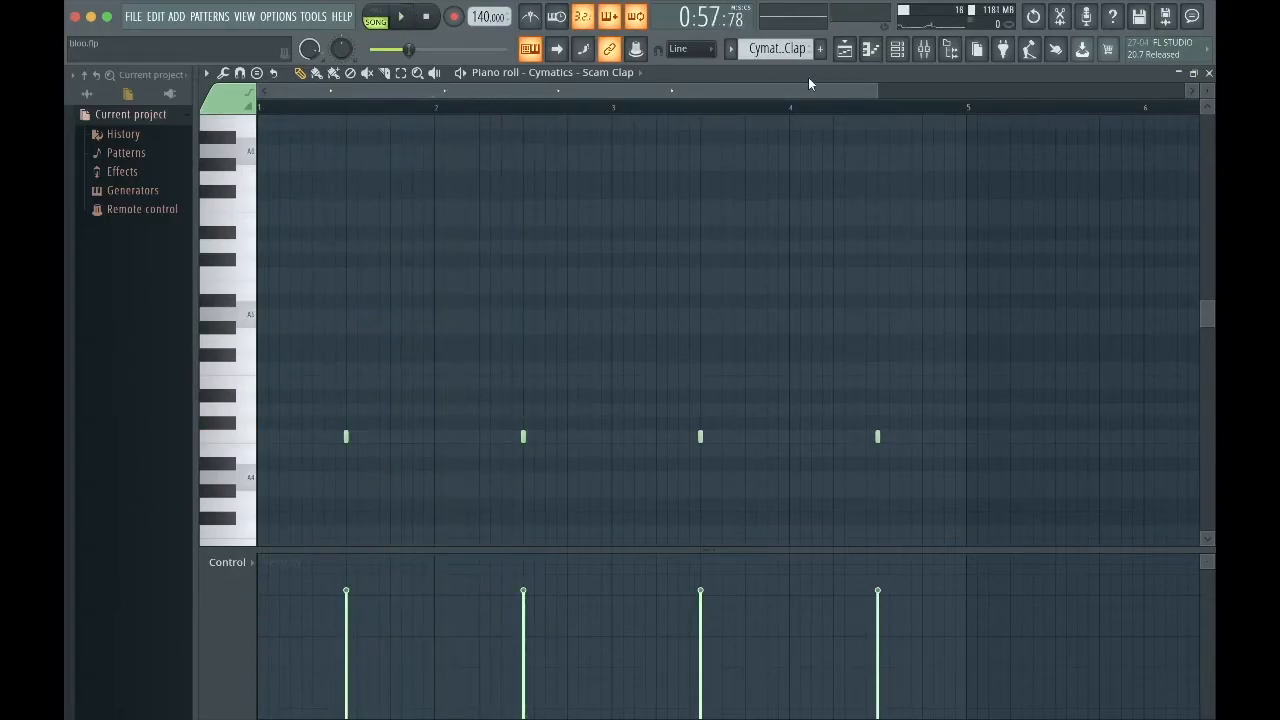
pyautogui.click(403, 17)
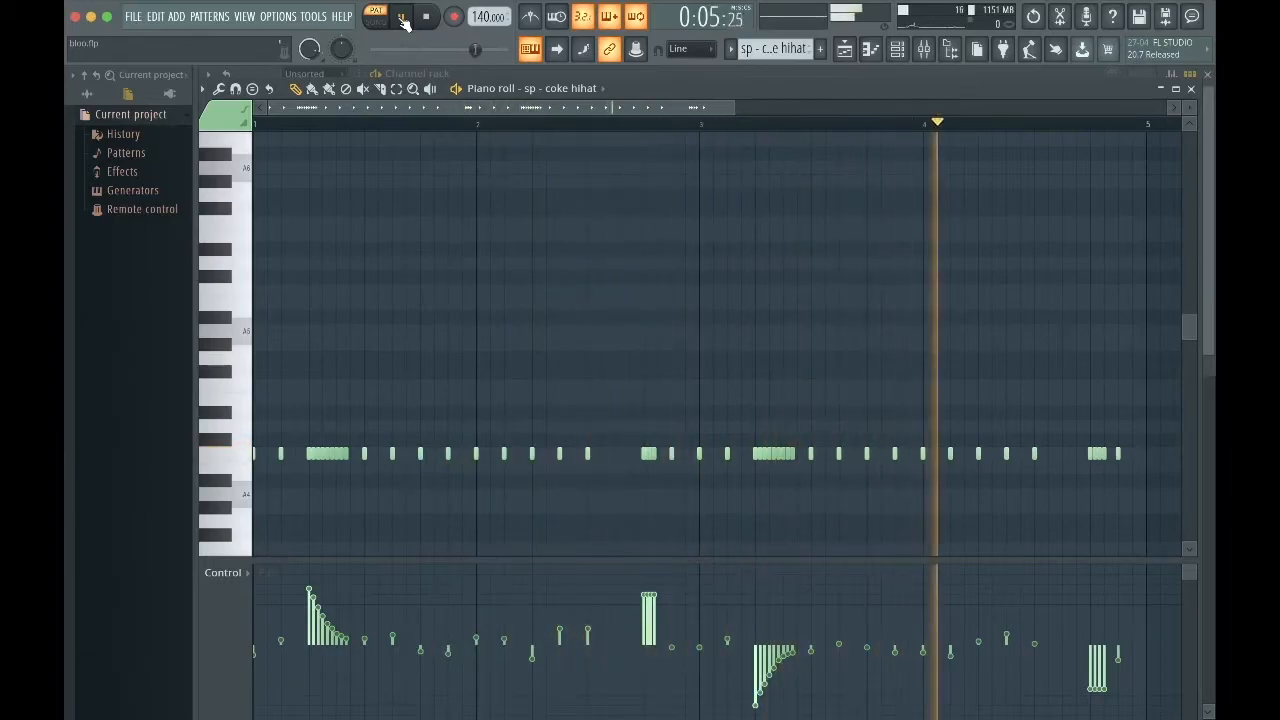
pyautogui.click(403, 17)
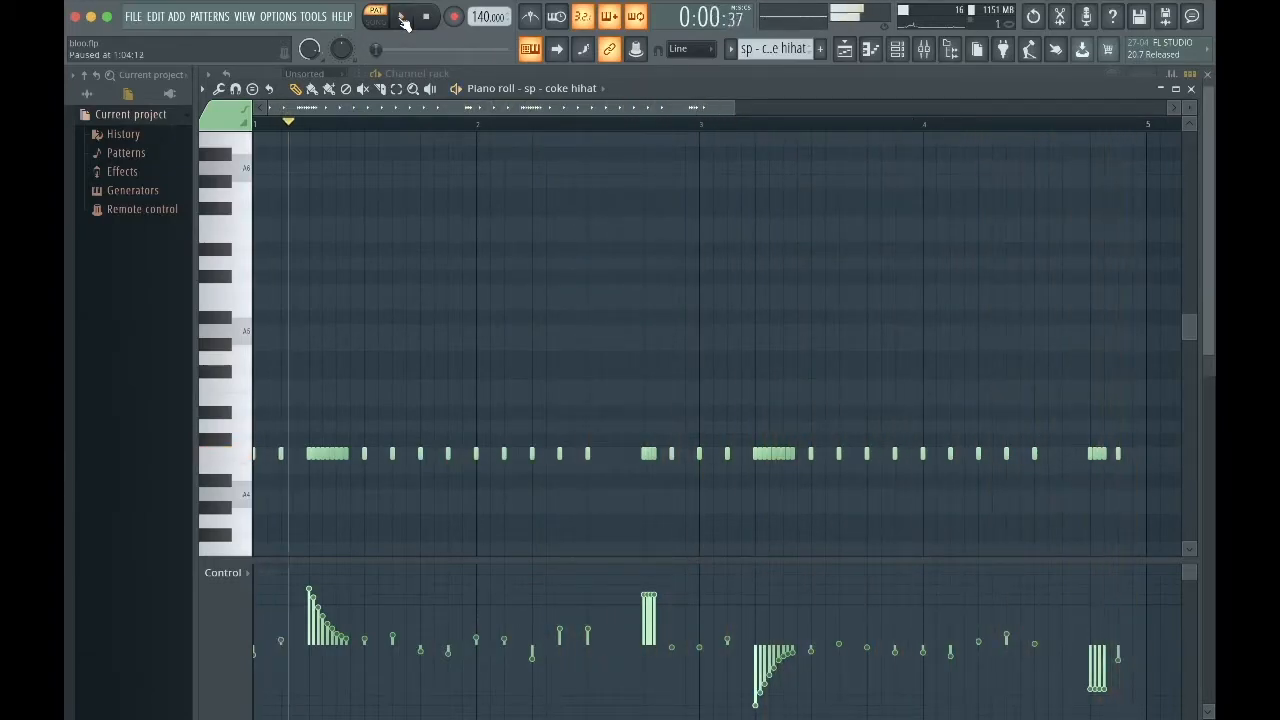
# Examine the moonrock kick's notes and sample settings, and review Parametric EQ 2 on its mixer track.
pyautogui.click(924, 53)
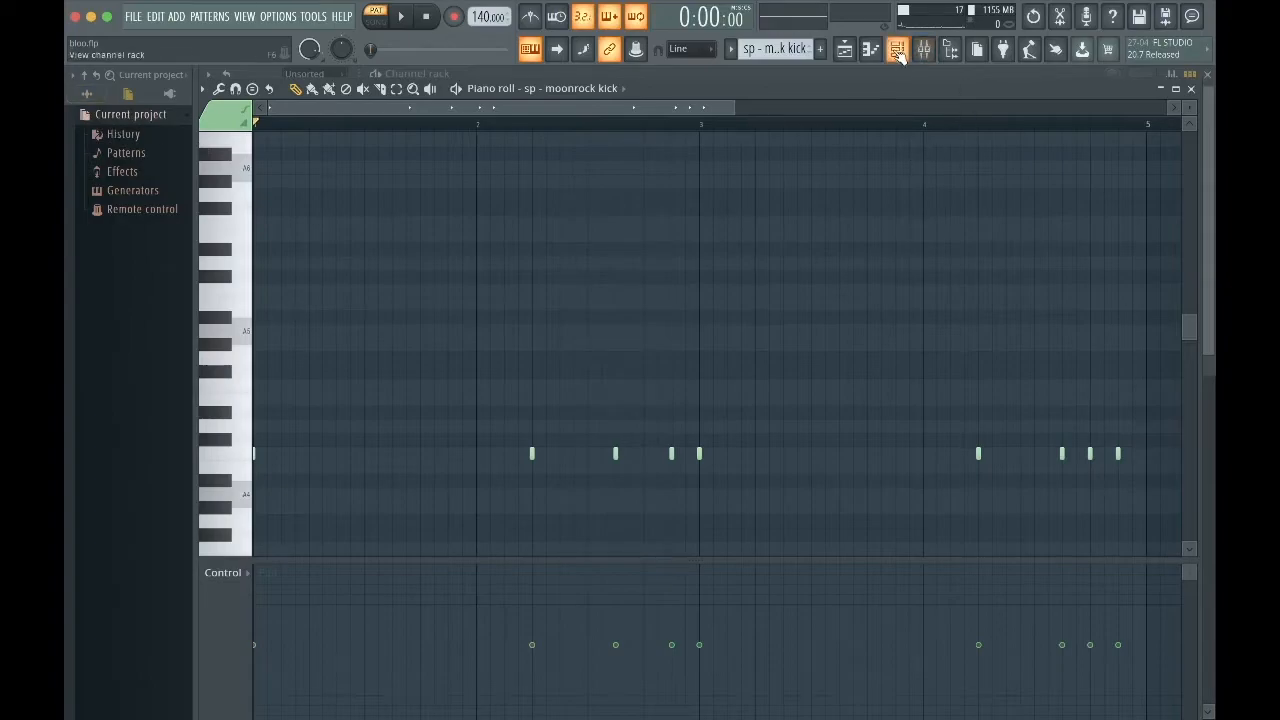
pyautogui.click(897, 50)
pyautogui.click(328, 260)
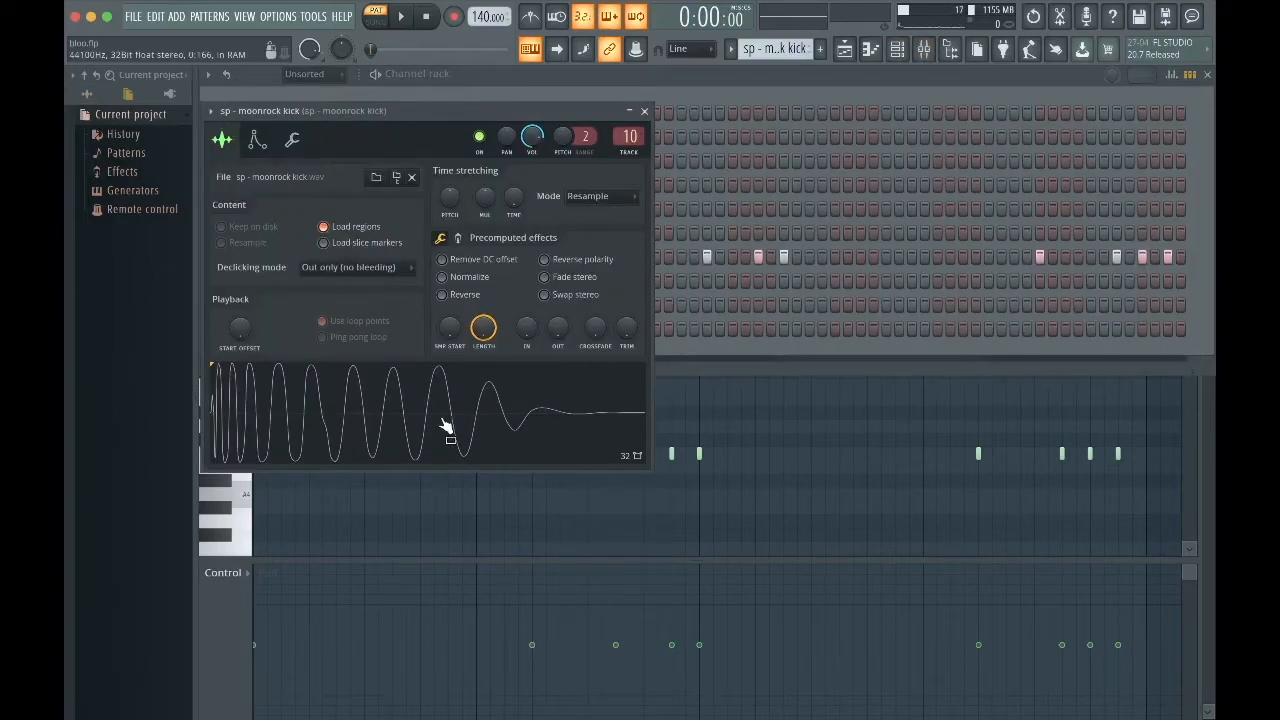
pyautogui.press('F9')
pyautogui.click(1072, 364)
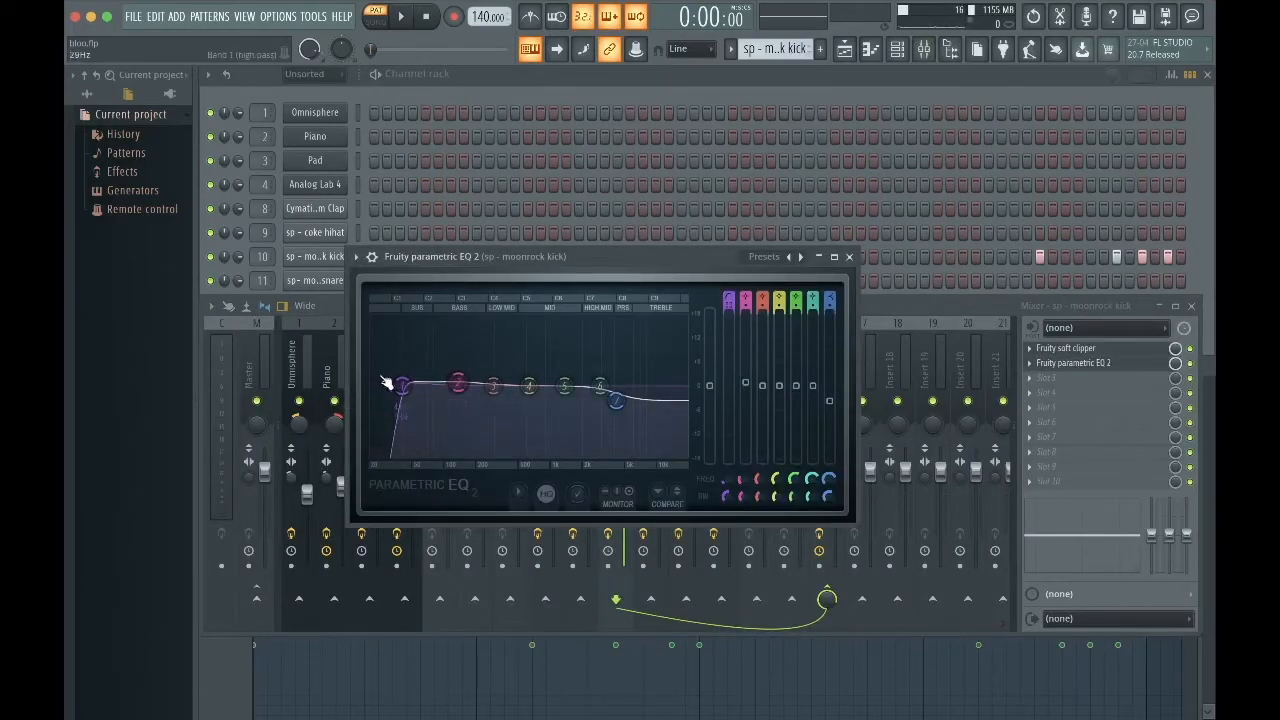
# Play the moonrock kick pattern with its notes in view, and do the same for the hybrid openhat pattern.
pyautogui.press('F7')
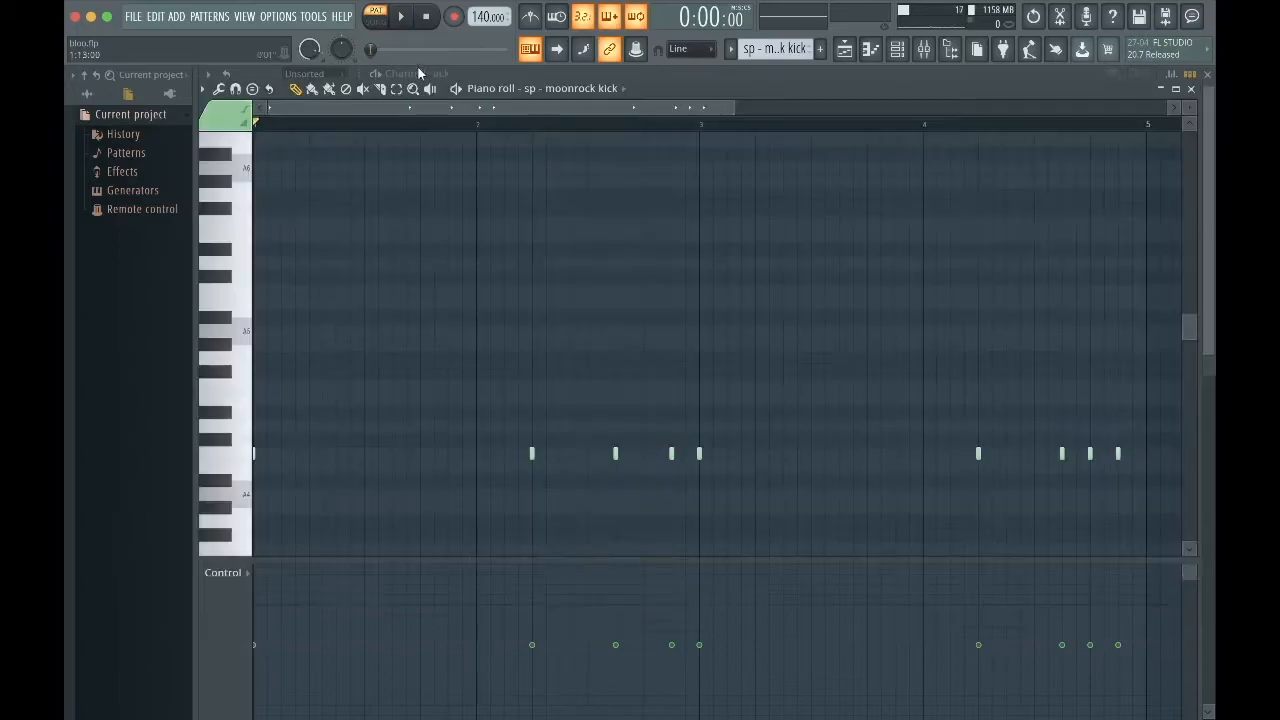
pyautogui.click(409, 20)
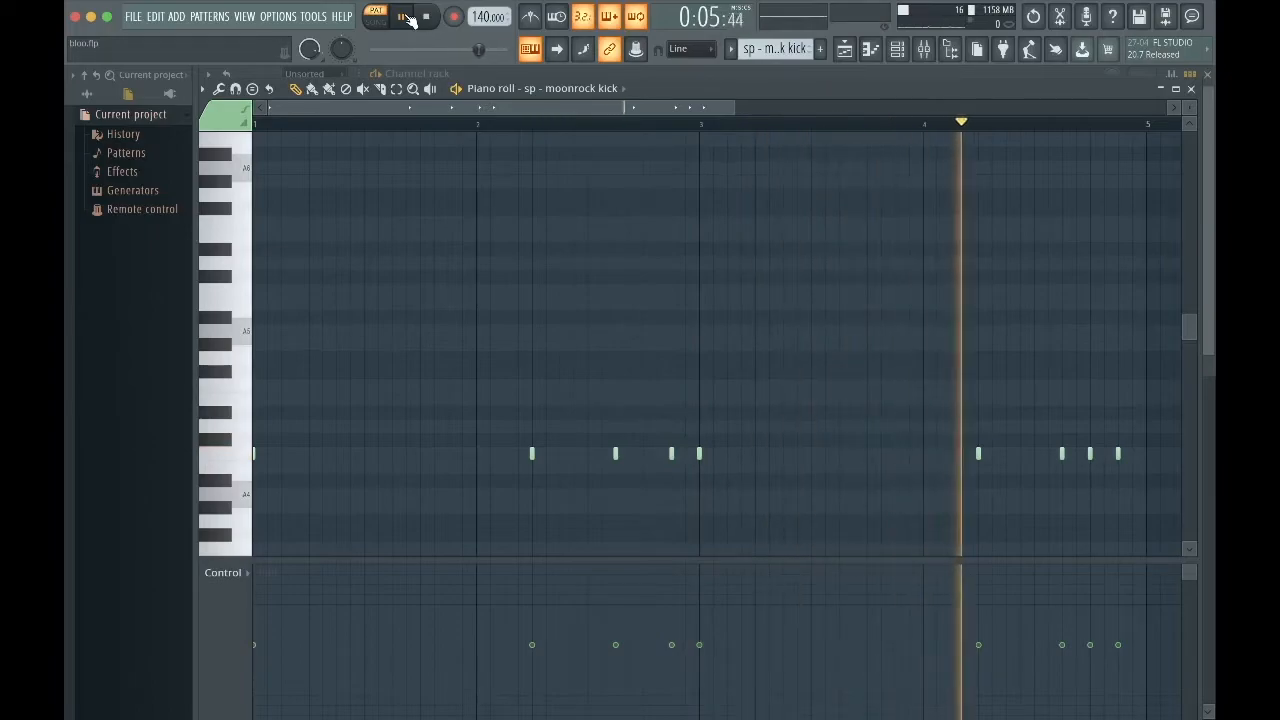
pyautogui.click(409, 18)
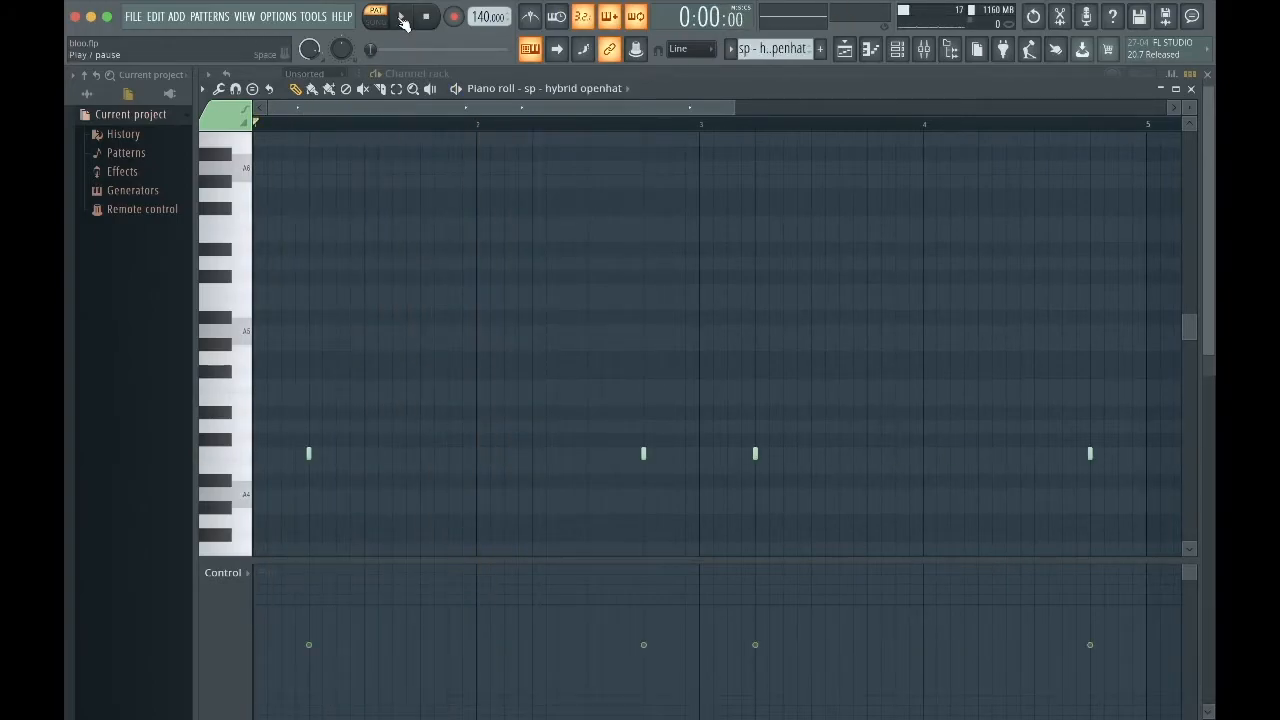
pyautogui.click(401, 17)
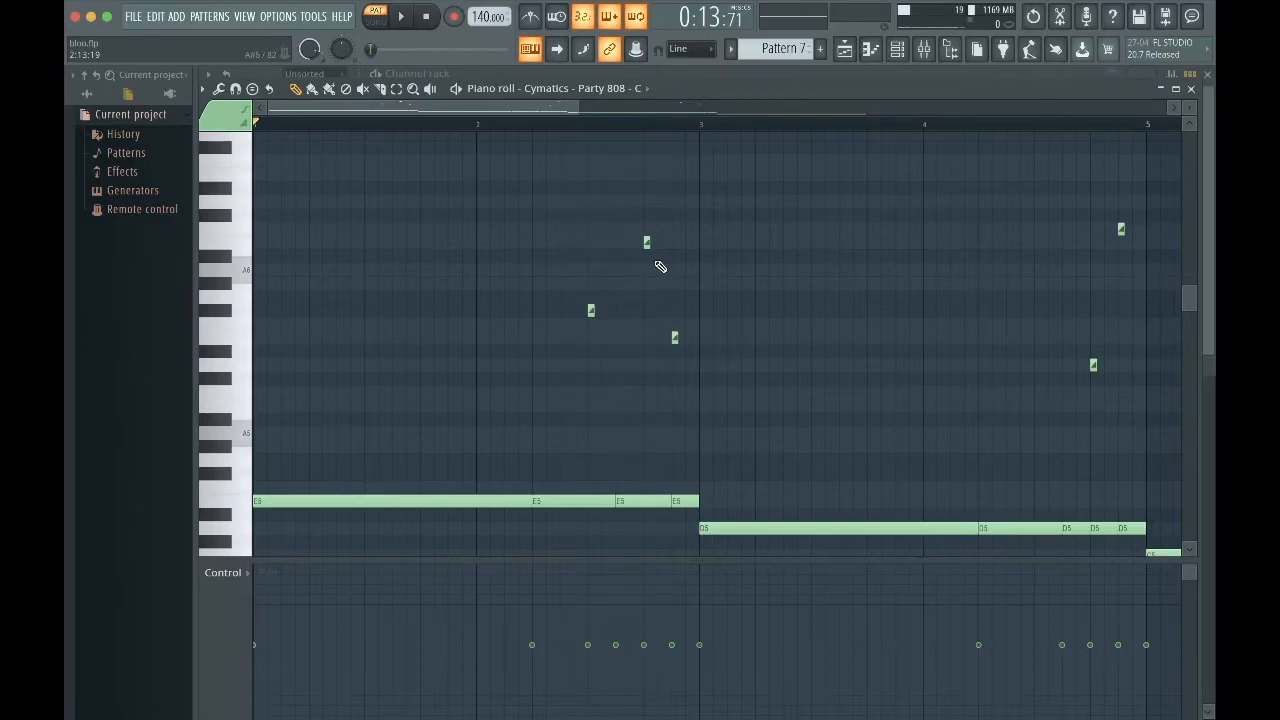
# Examine the Cymatics Party 808 notes across all eight bars of Pattern 7 and play the pattern.
pyautogui.scroll(-6, 926, 320)
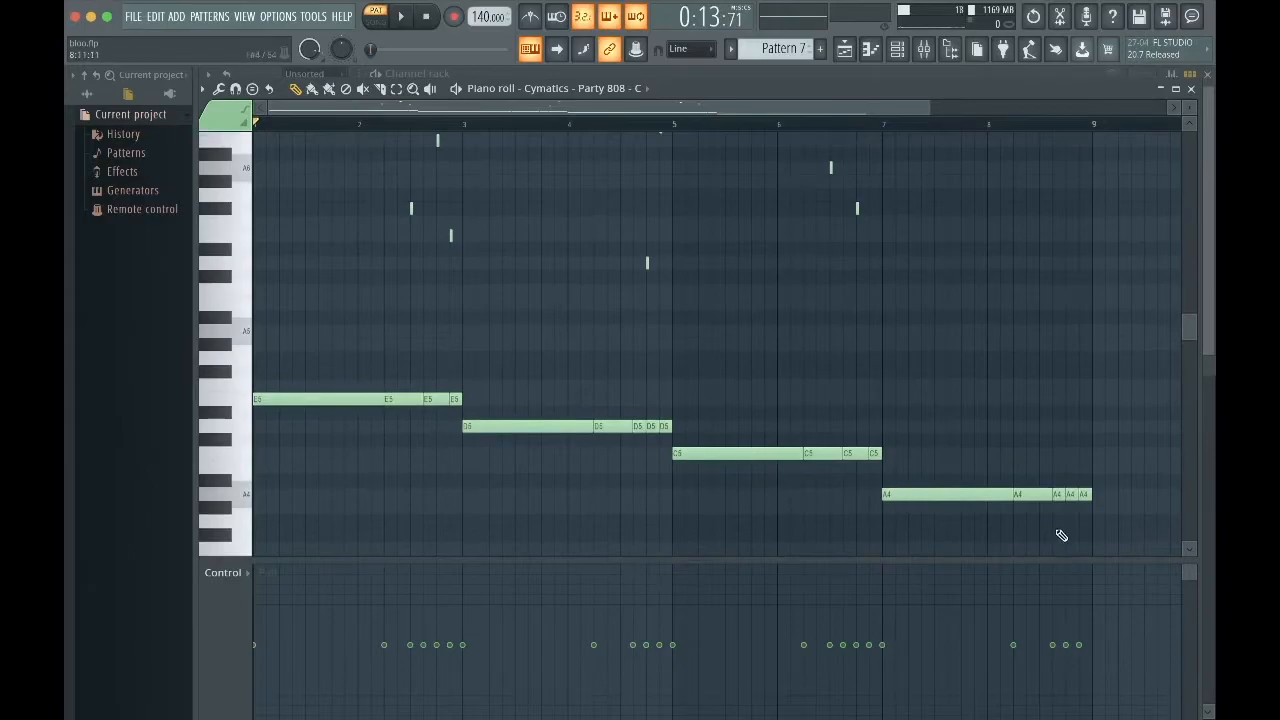
pyautogui.scroll(1, 684, 331)
pyautogui.press('space')
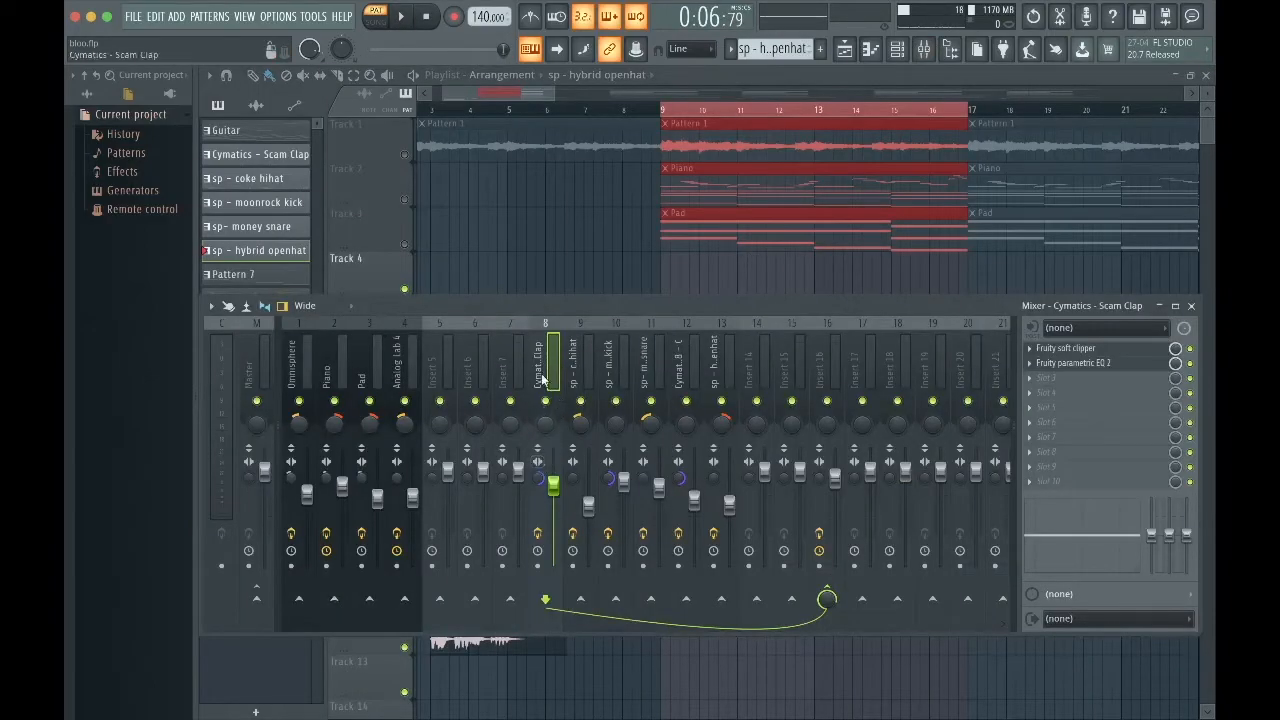
# Check the moonrock kick and Party 808 mixer tracks, and review Parametric EQ 2 and Fruity Compressor on Insert 16.
pyautogui.click(607, 361)
pyautogui.click(677, 363)
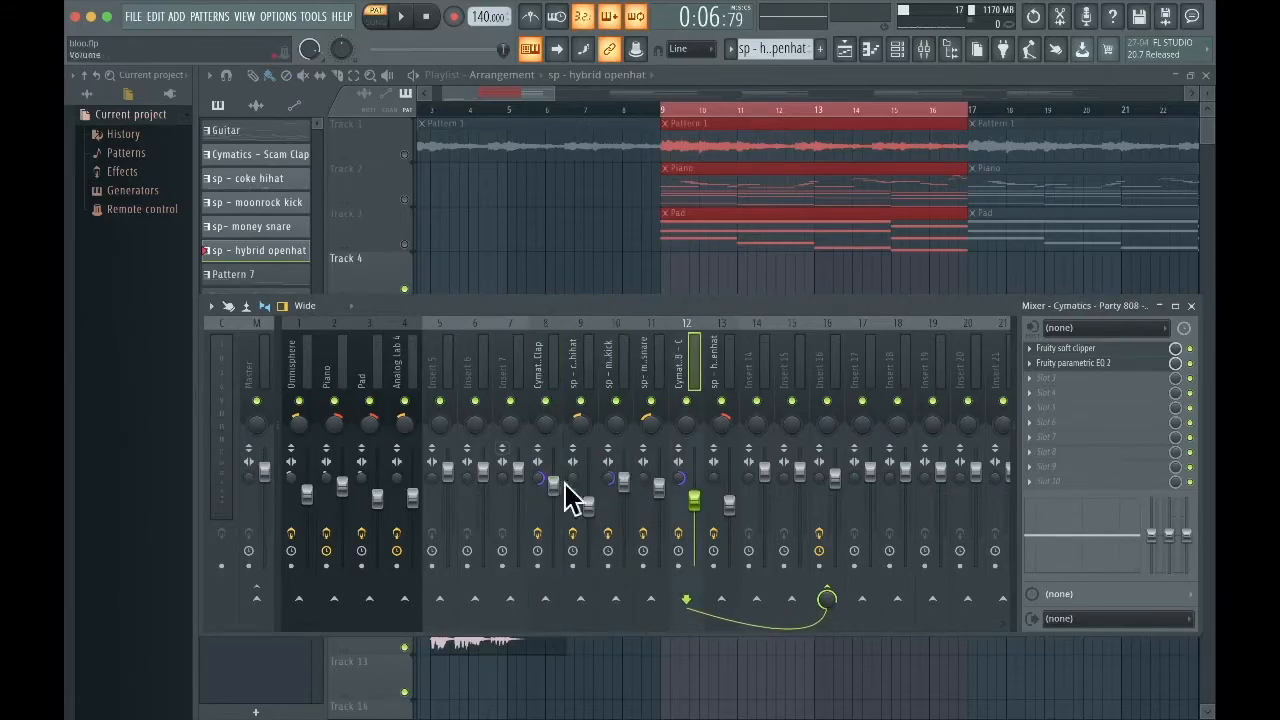
pyautogui.click(822, 380)
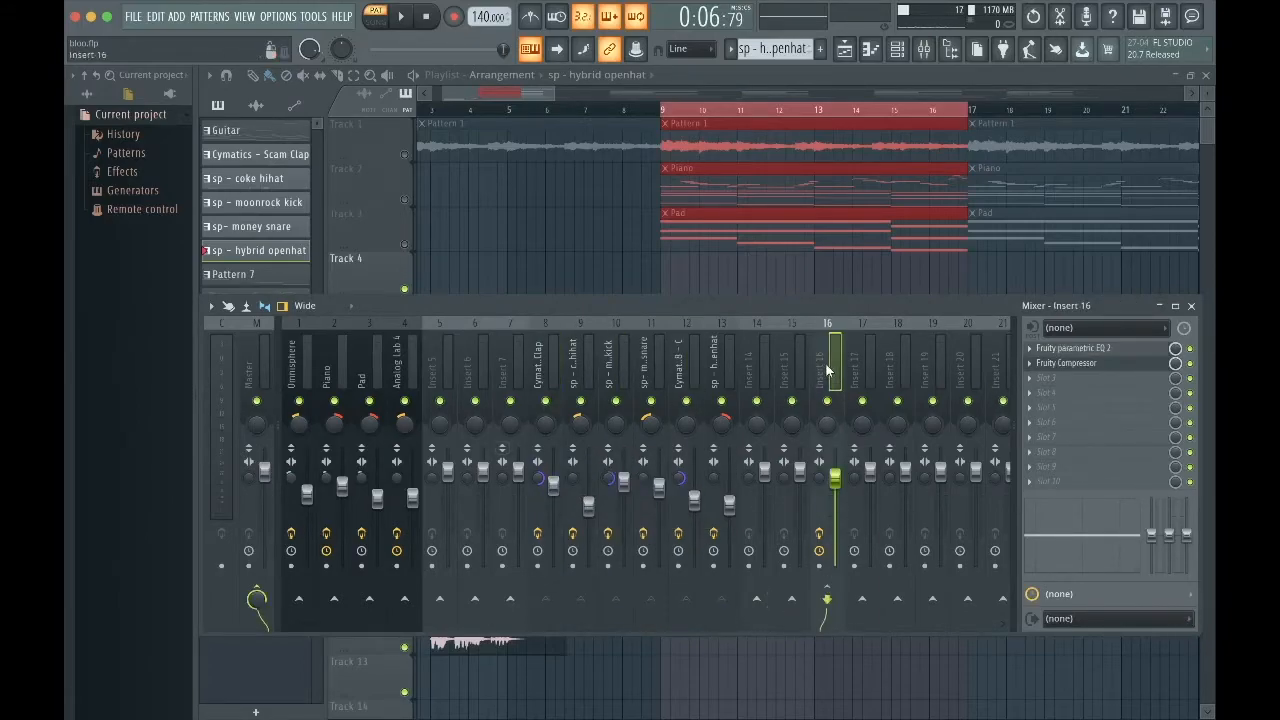
pyautogui.click(1076, 349)
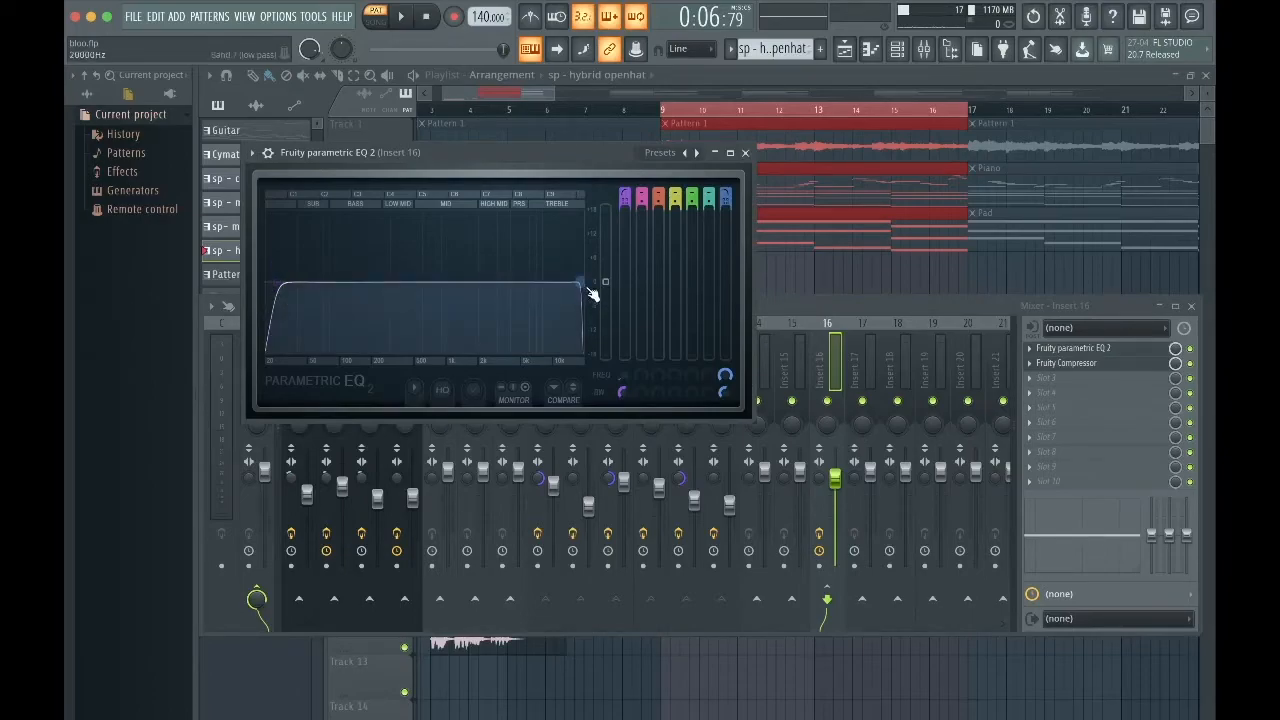
pyautogui.click(1062, 365)
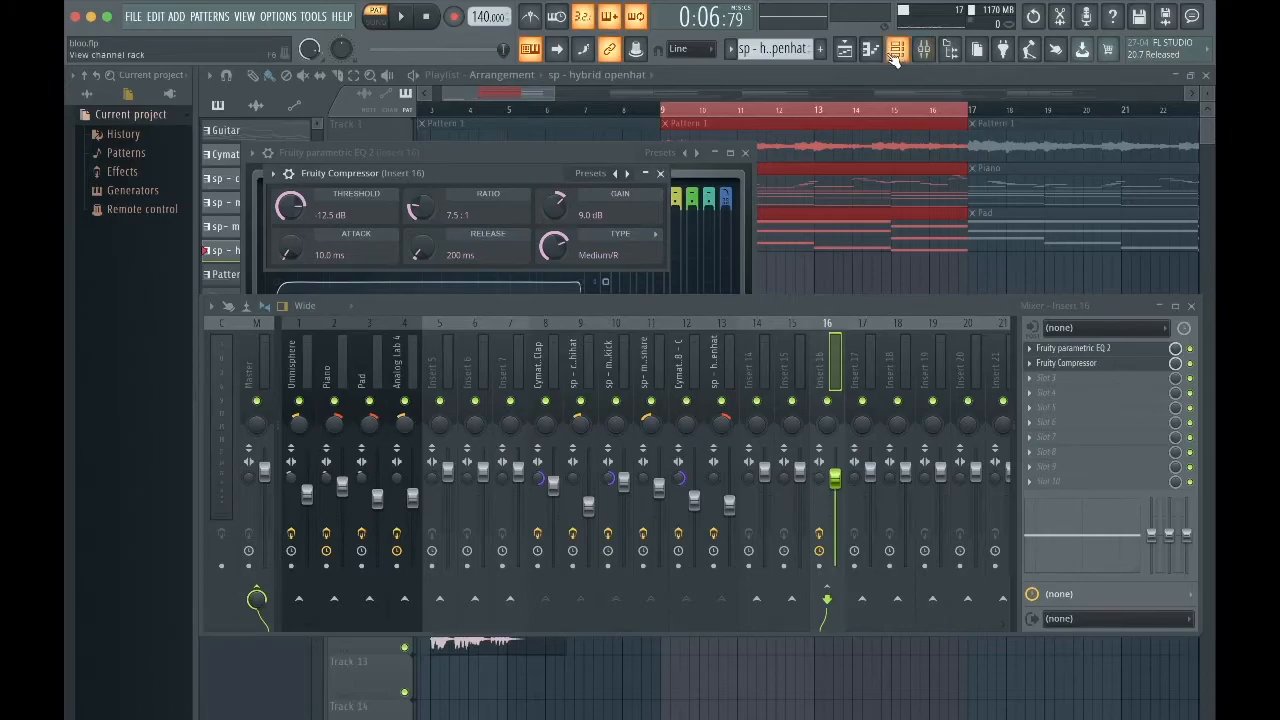
pyautogui.click(820, 361)
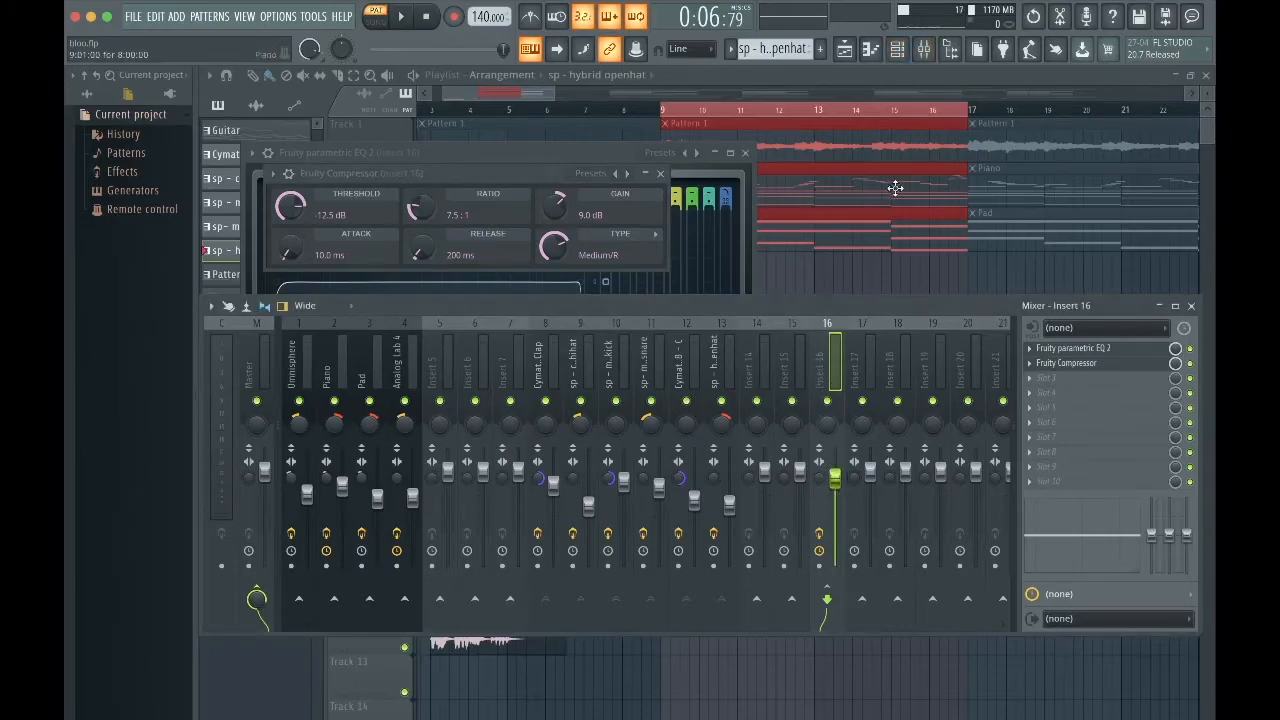
# Play the drums and 808 together over playlist bars 9 to 17, and play Track 11's Cymatics clip alone from bar 8.
pyautogui.click(852, 54)
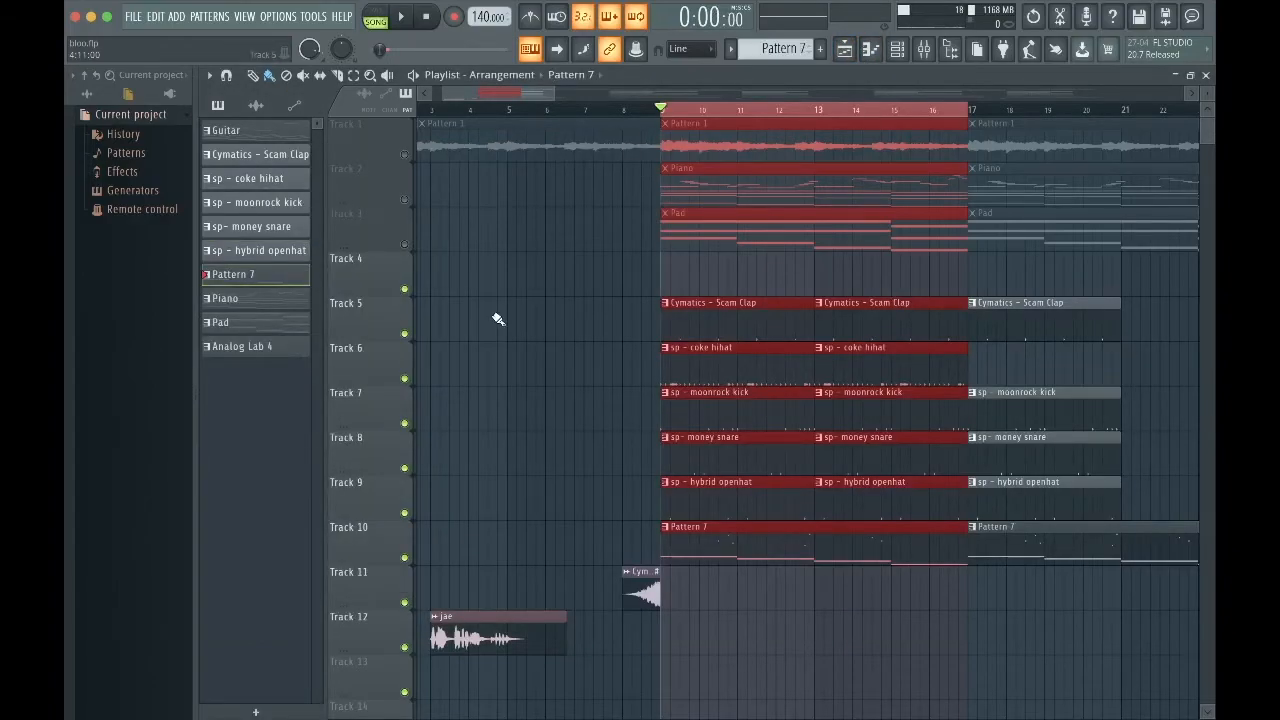
pyautogui.press('space')
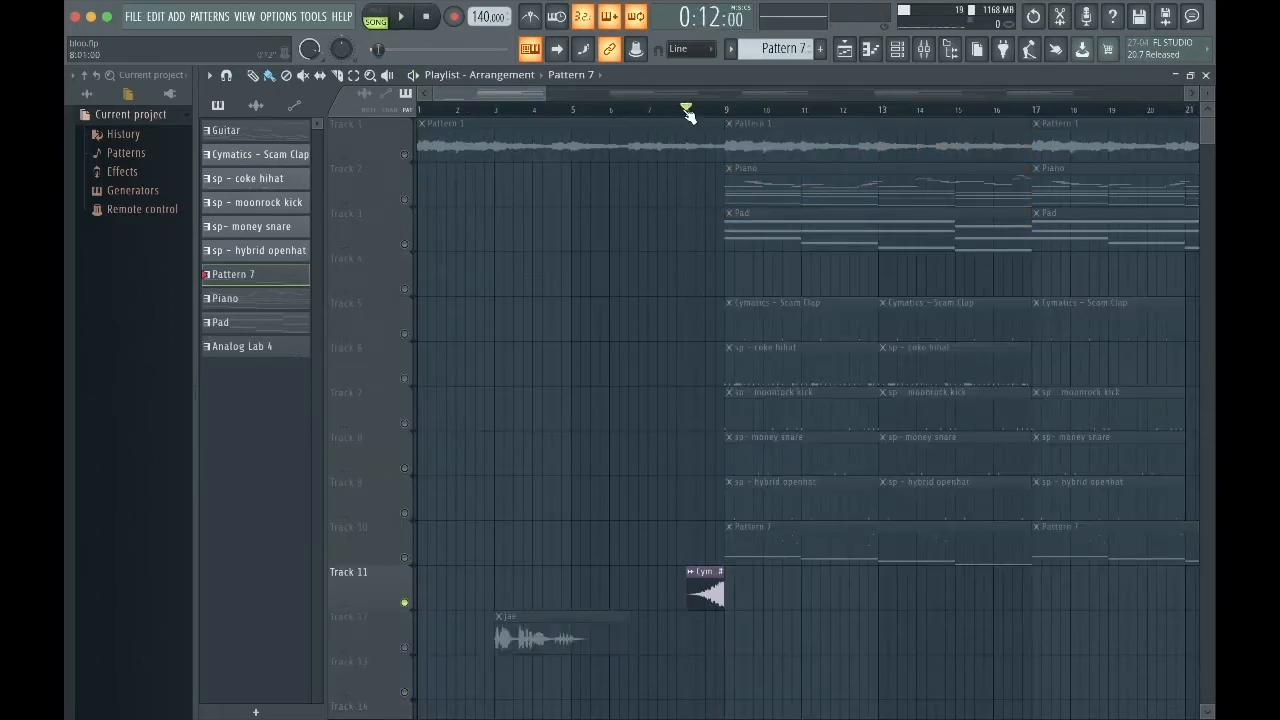
pyautogui.press('space')
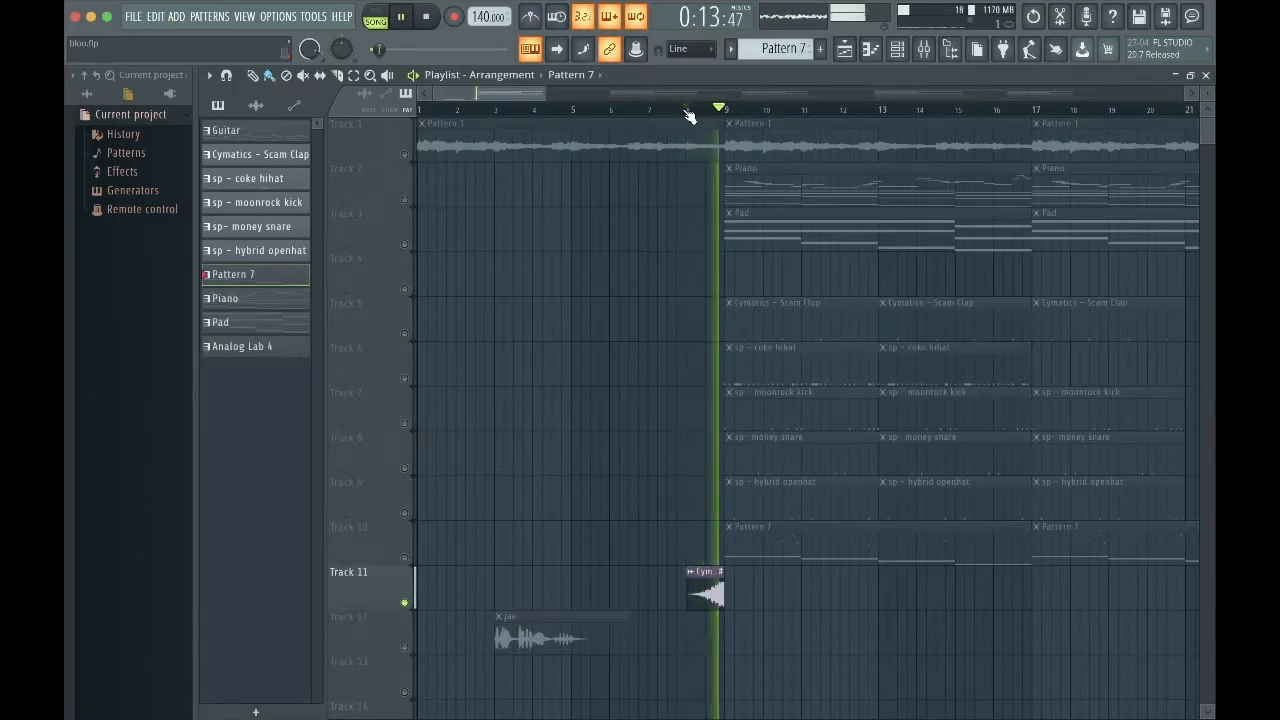